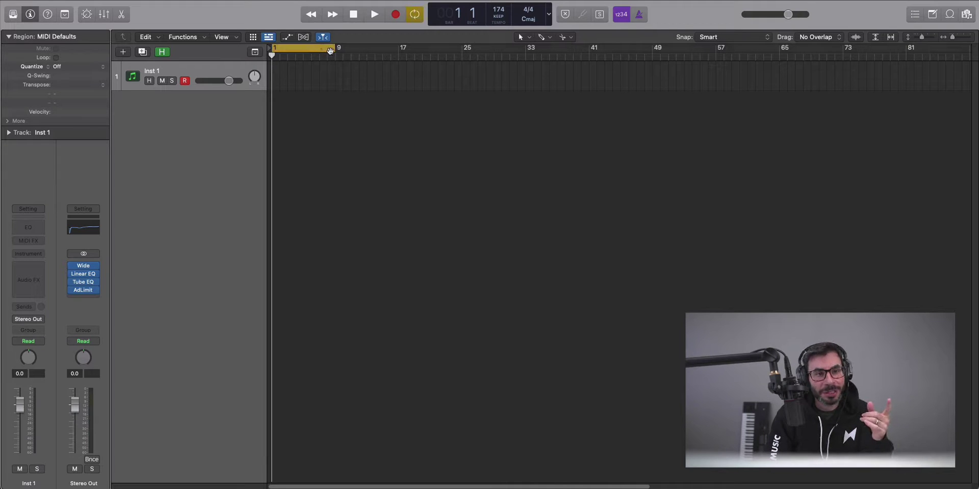
Load the user patch "PD Girls Want Girls" onto the instrument track from the sound library
mouse_move(330, 50)
mouse_down()
mouse_move(308, 57)
mouse_move(333, 59)
mouse_up()
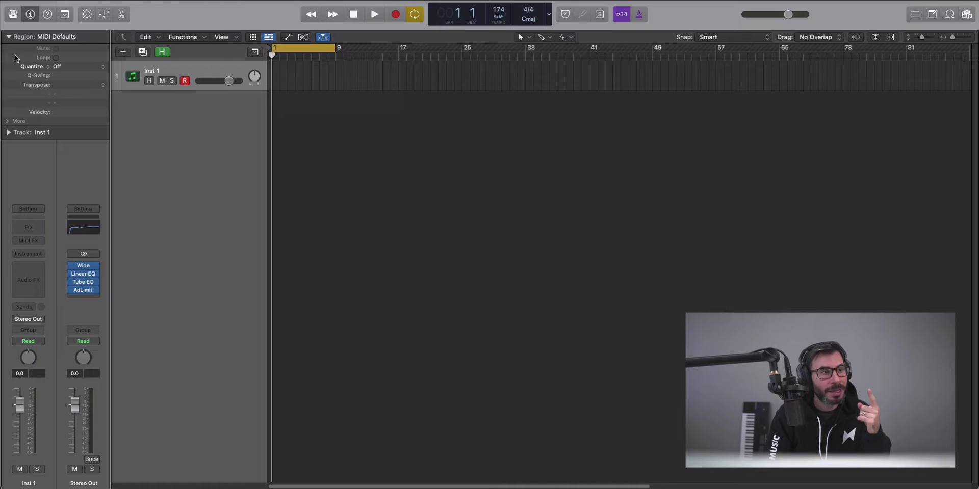
click(14, 14)
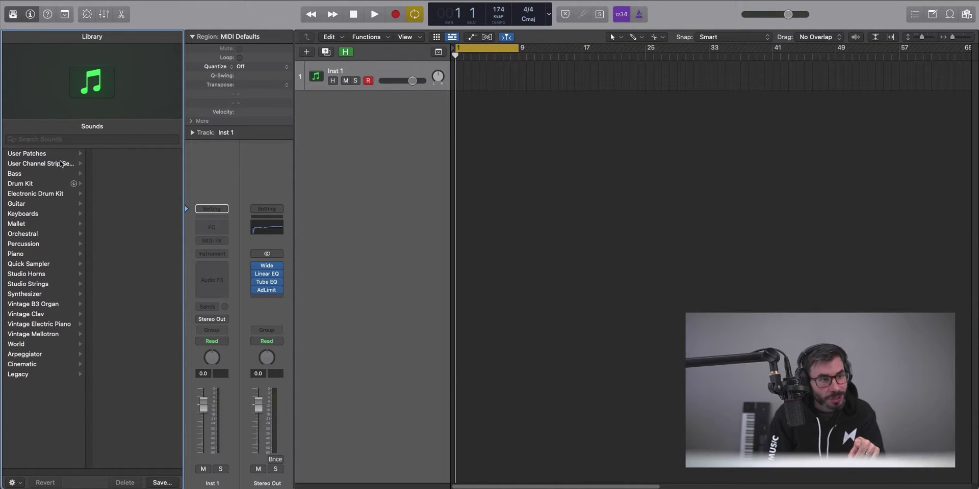
click(44, 154)
scroll(146, 344, down, 4)
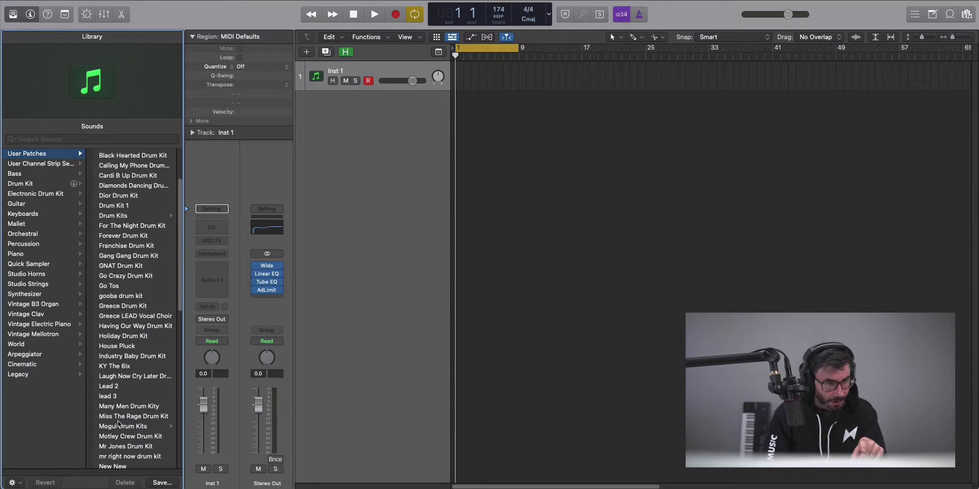
scroll(118, 423, down, 8)
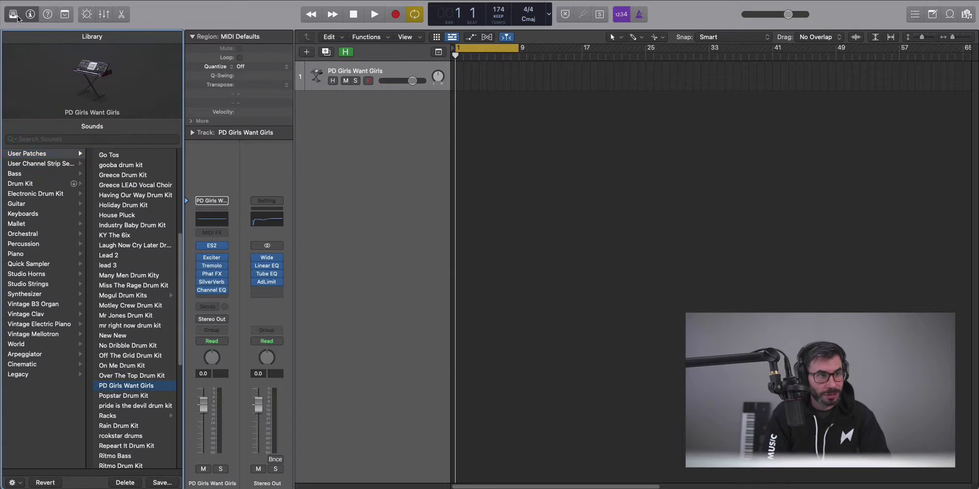
key(y)
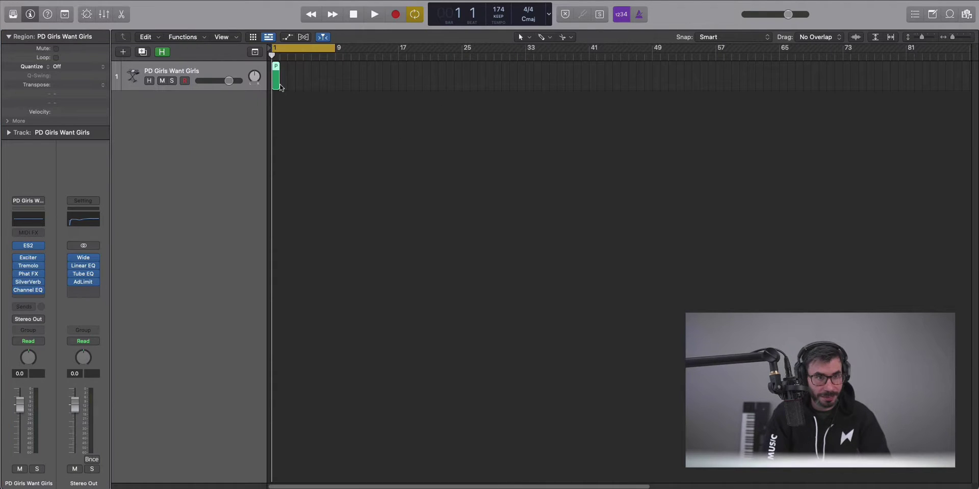
Extend the track's region to eight bars and enter a one-bar chord of A#2, D#3, G3 and D4 at bar 1
drag(280, 87, 335, 88)
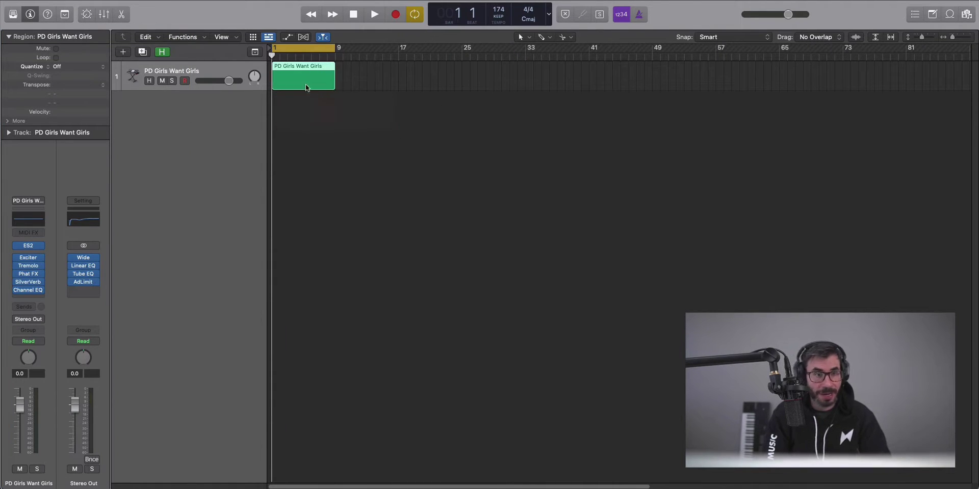
double_click(306, 81)
click(166, 378)
drag(166, 377, 168, 303)
key(space)
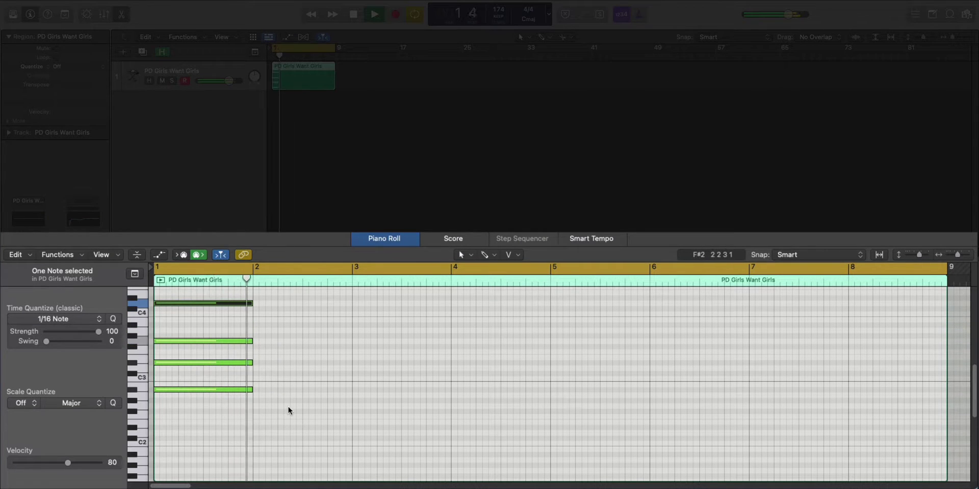
key(space)
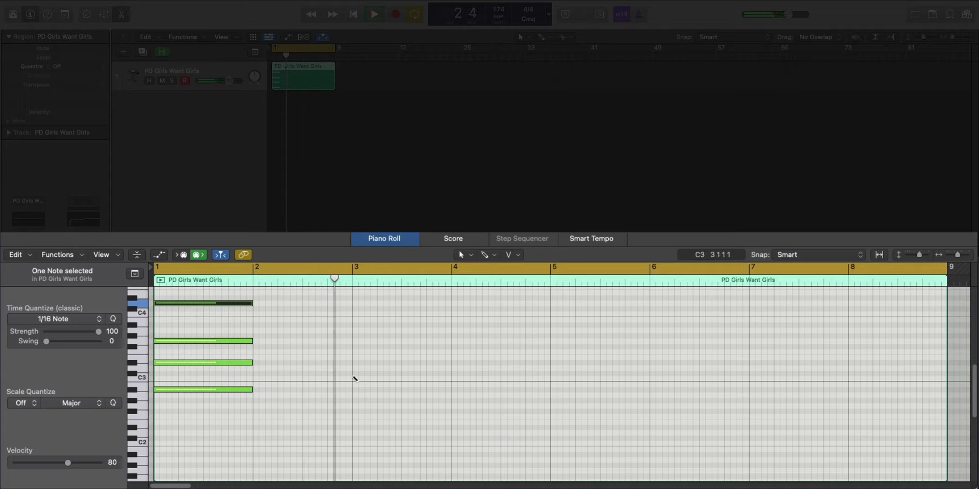
Enter a one-bar chord of D3, G3, A#3 and D4 at bar 3 and play it back
click(355, 379)
drag(356, 378, 362, 325)
drag(363, 325, 362, 304)
key(space)
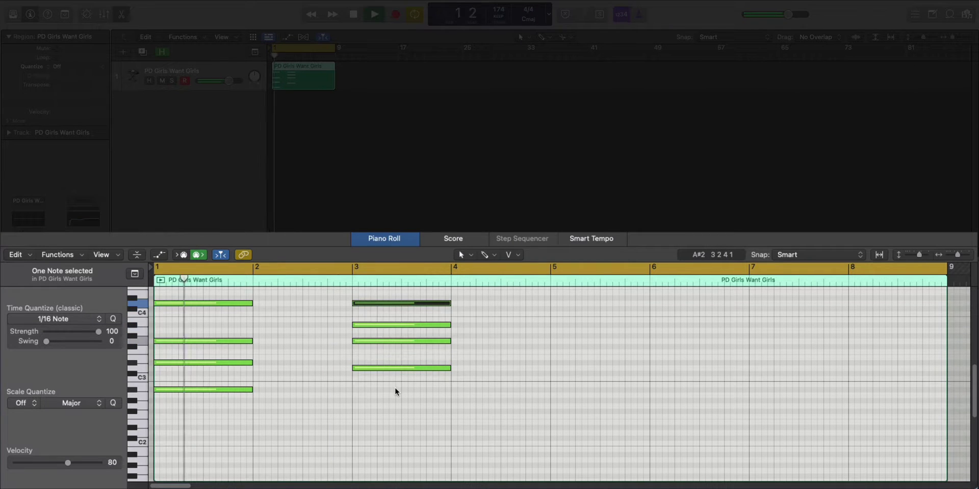
scroll(399, 398, up, 1)
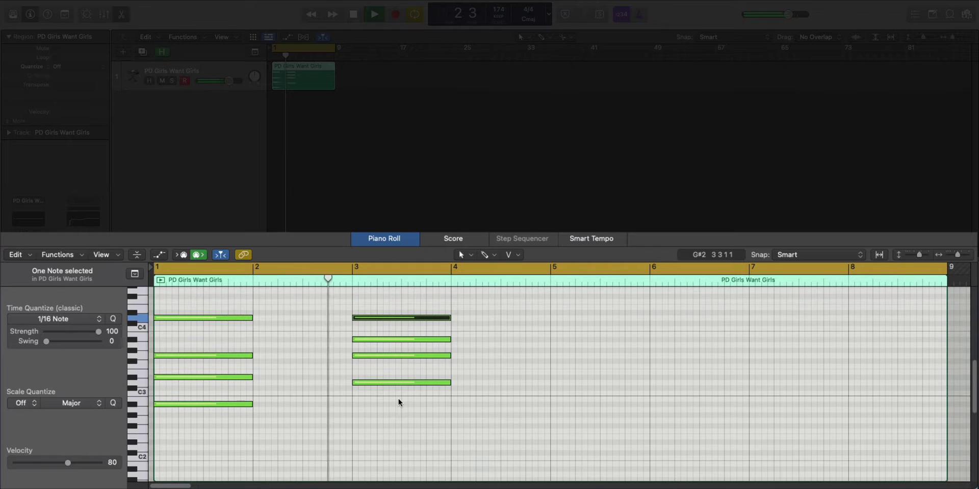
scroll(399, 399, up, 1)
key(space)
Shorten all four notes of the bar 3 chord to a length of 0 3 1 0 and listen to the result
drag(464, 429, 430, 334)
shift+click(429, 328)
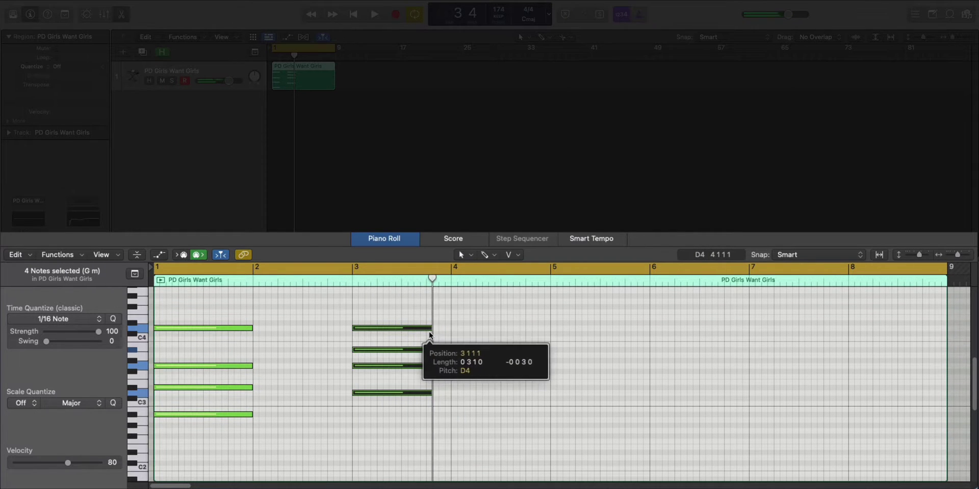
key(space)
ctrl+alt+click(439, 377)
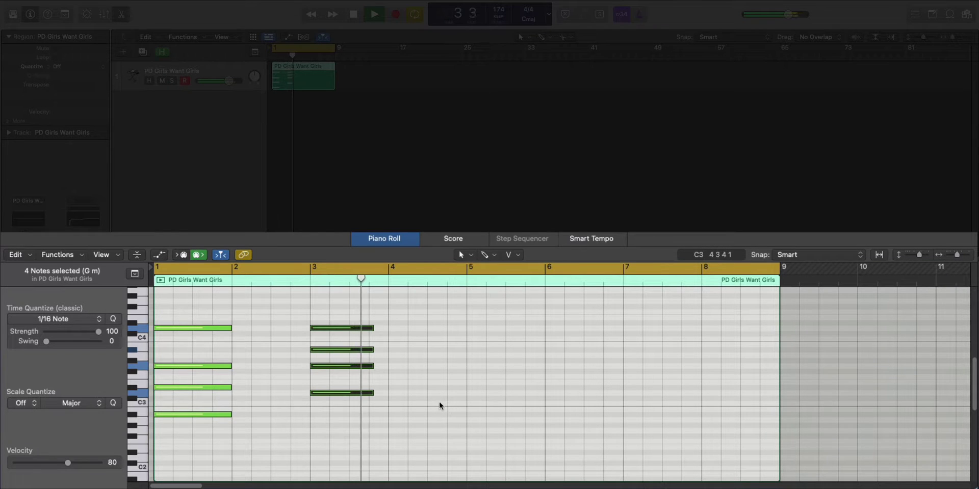
key(space)
Enter a chord of D3, F3, A3 and C4 at bar 4 and play the progression
super+click(395, 393)
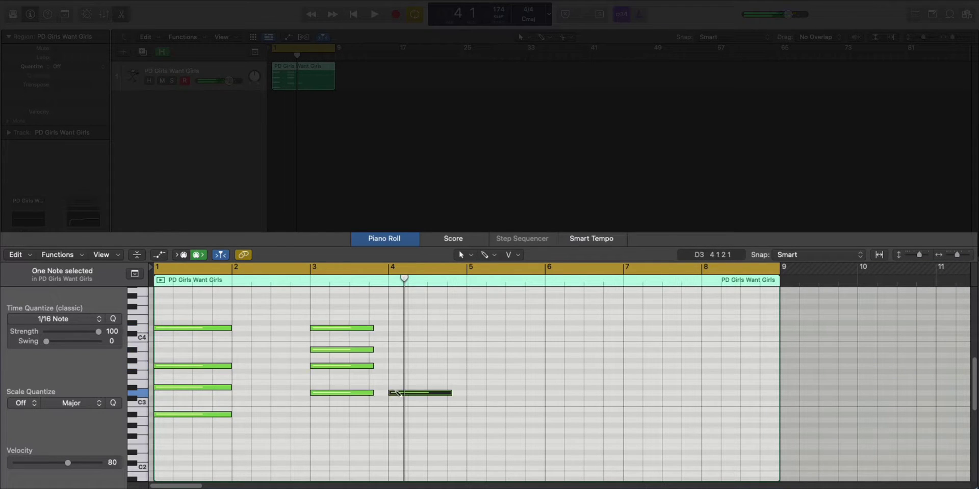
drag(396, 393, 401, 340)
key(space)
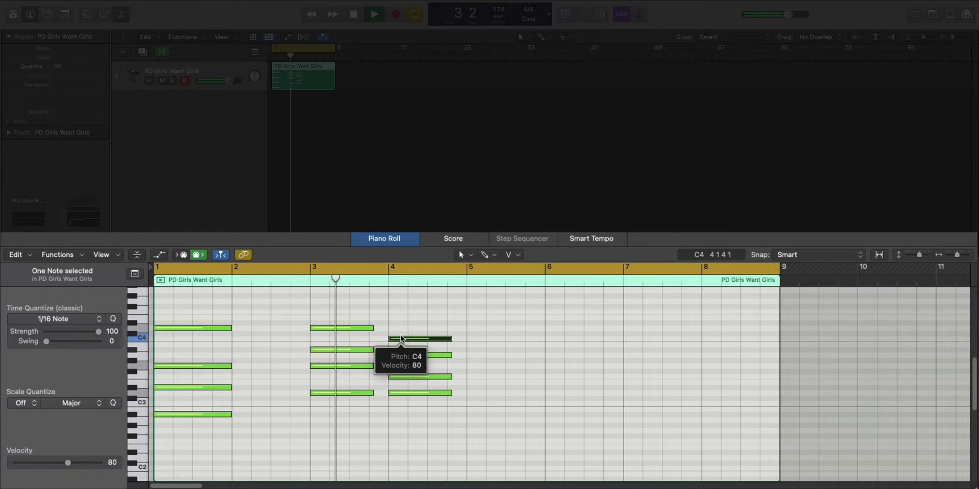
scroll(400, 337, up, 2)
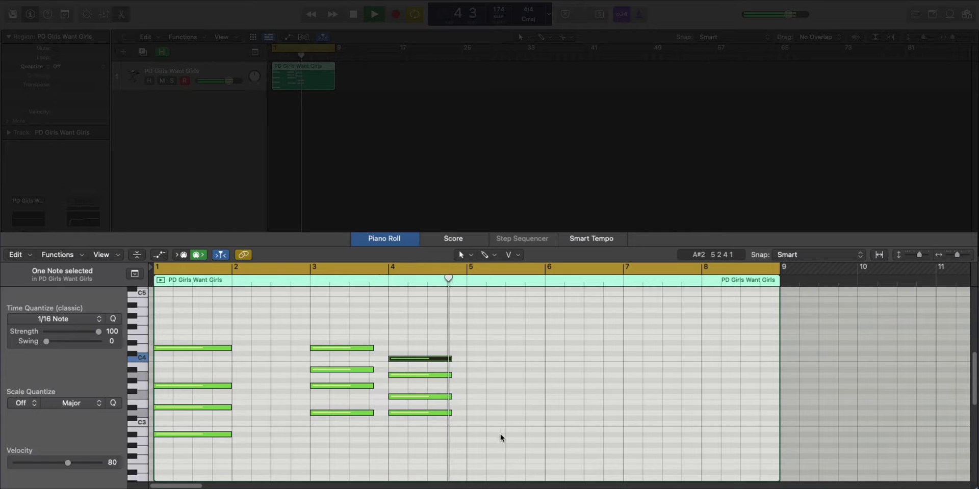
Repeat the notes of the first four bars in bars 5 to 8 and play the whole progression
drag(500, 437, 129, 328)
key(super+r)
key(space)
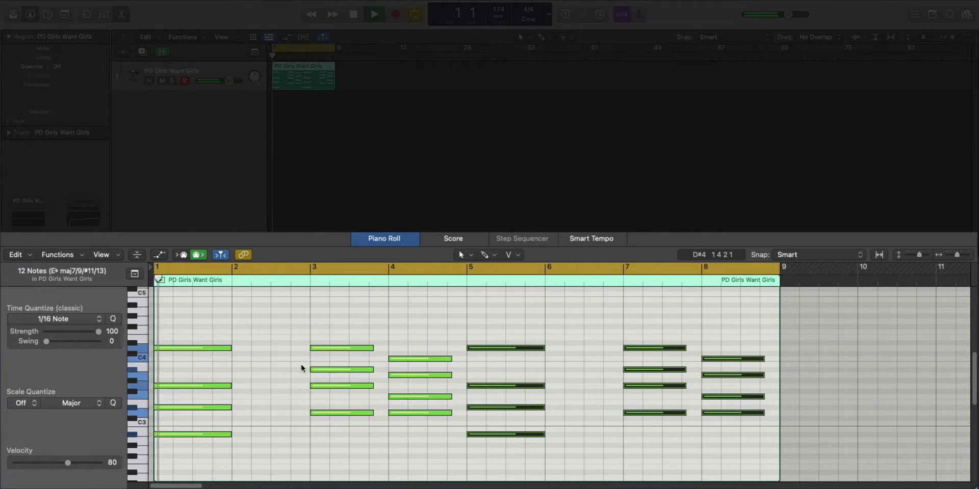
key(space)
key(super+Left)
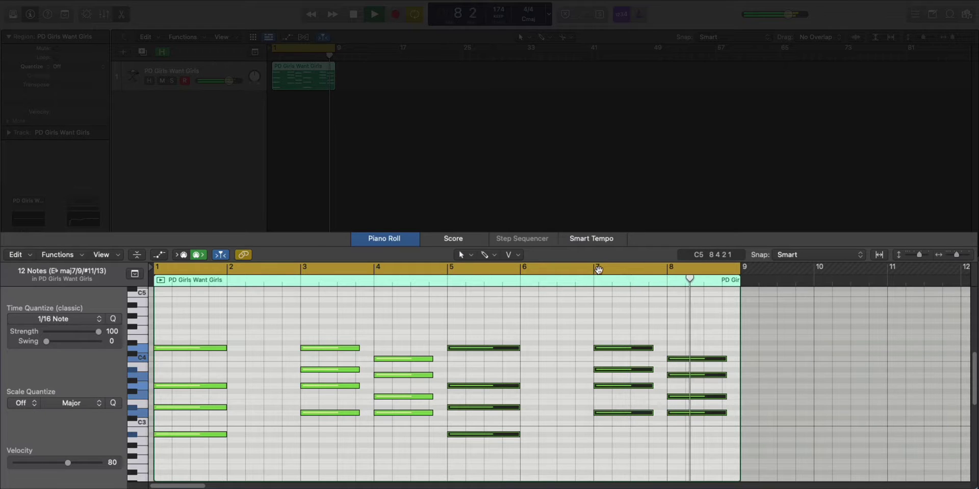
key(space)
Cycle bars 7 and 8 and move the F3 note of the bar 8 chord down to F2
drag(599, 269, 739, 270)
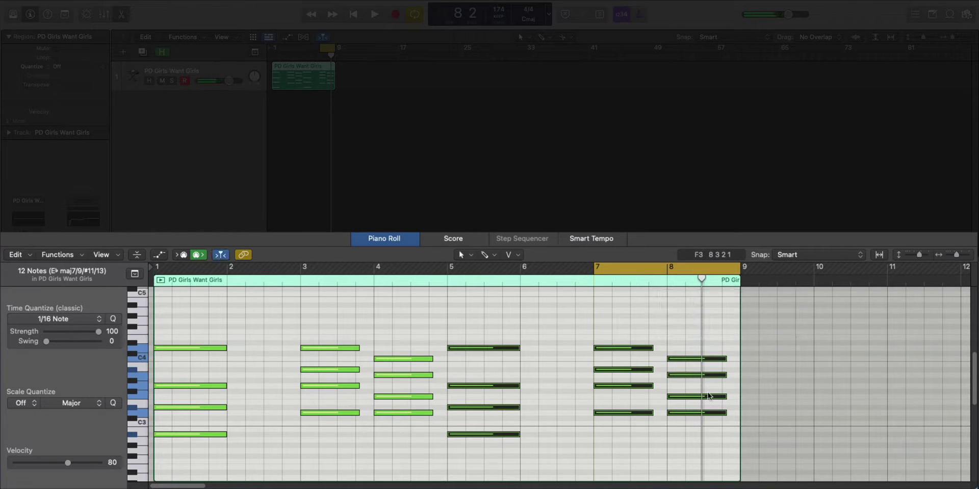
click(708, 389)
click(708, 397)
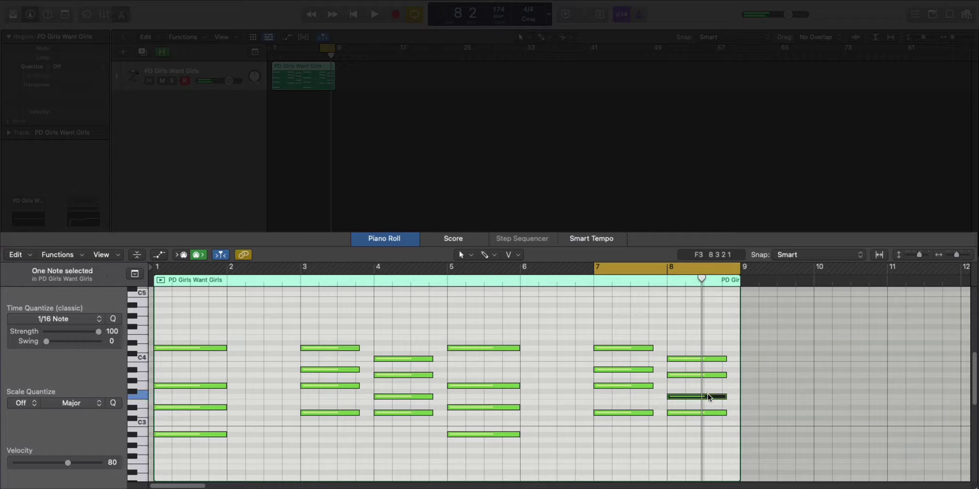
drag(708, 395, 670, 430)
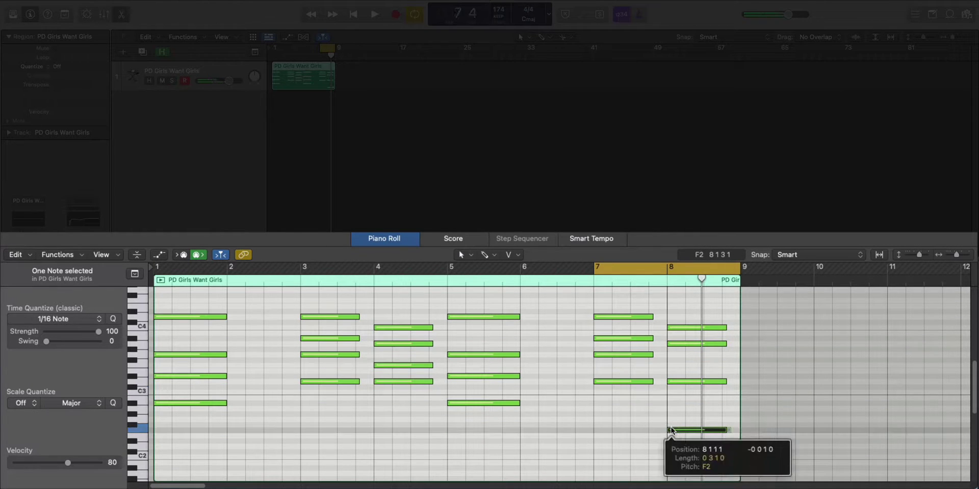
key(space)
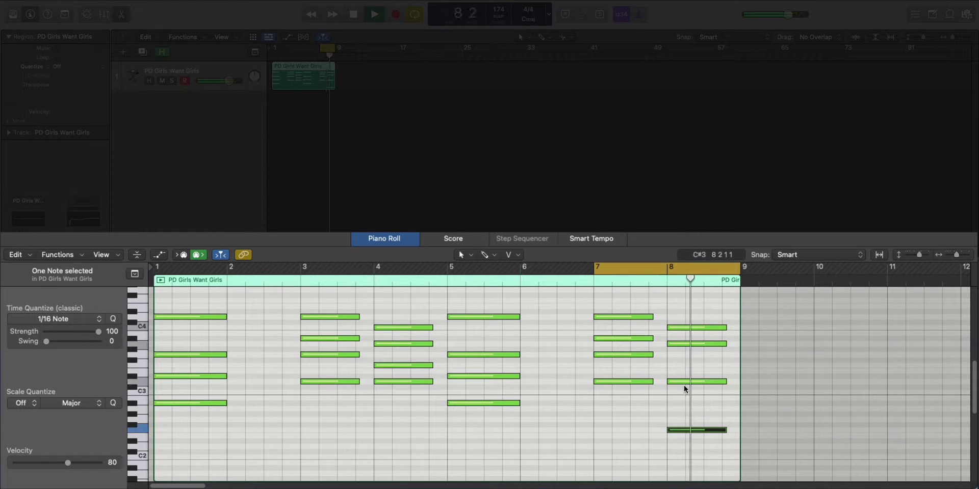
Copy the C4 note of the bar 8 chord up to F4 and listen to the chord
click(687, 344)
click(686, 326)
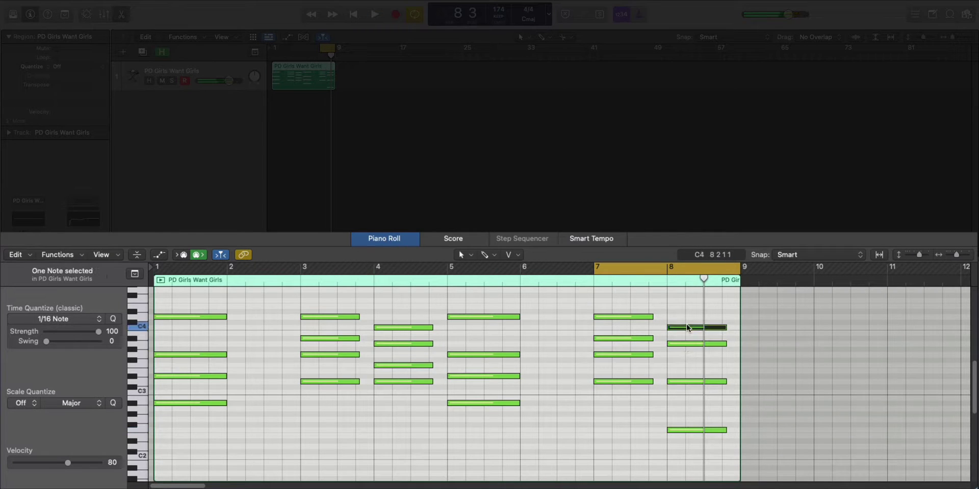
drag(686, 327, 677, 301)
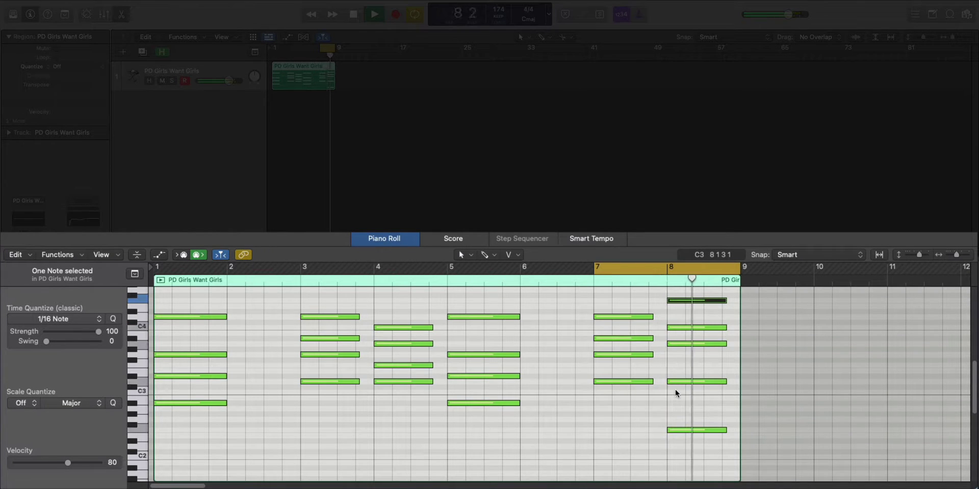
key(space)
Set the cycle range back to bars 1 through 8 and play the full chord progression
drag(277, 49, 339, 59)
key(space)
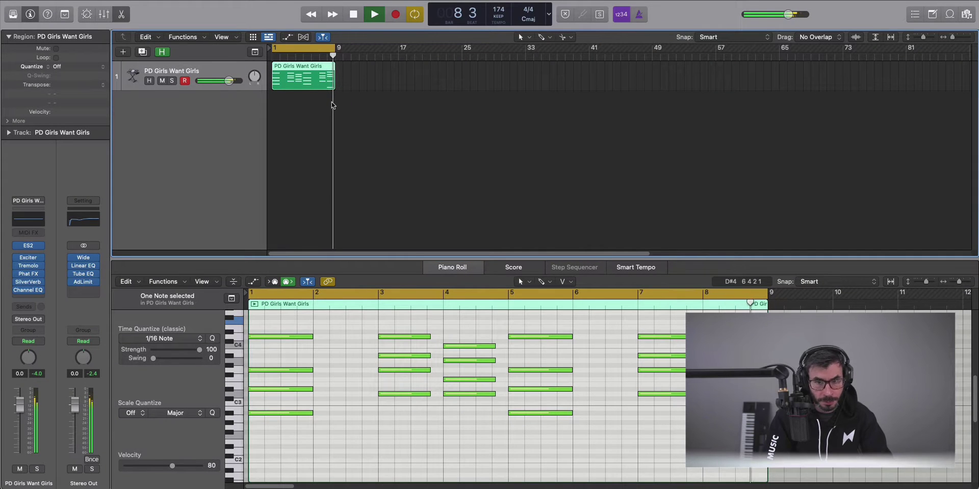
key(space)
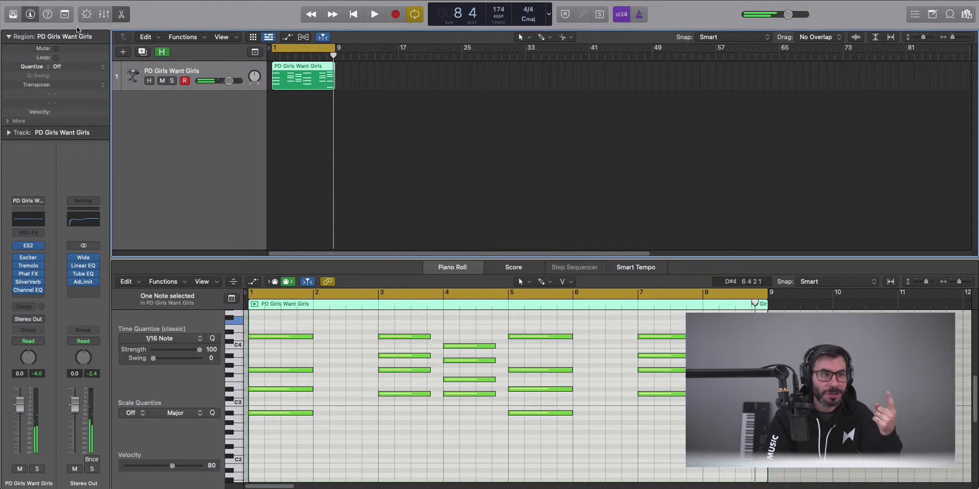
Create a second software instrument track and load the Chimera Hammer keyboard patch on it
click(115, 50)
key(Return)
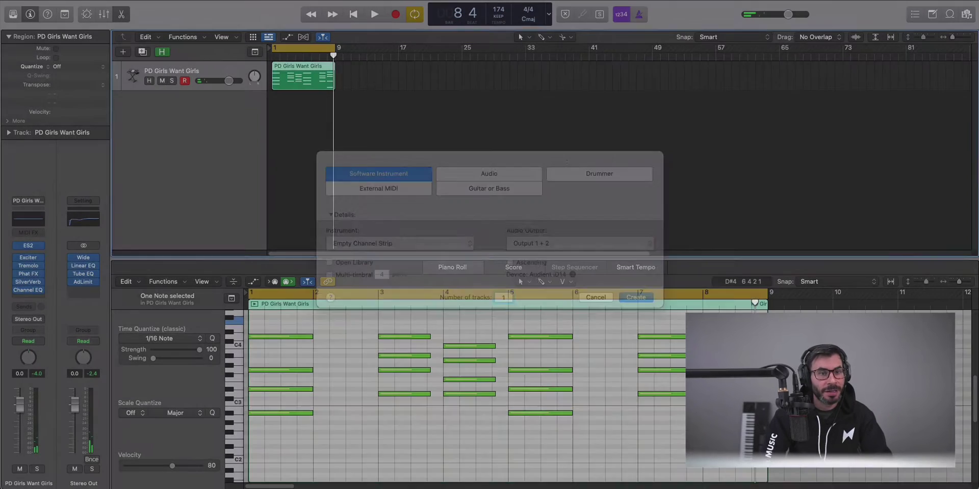
click(12, 16)
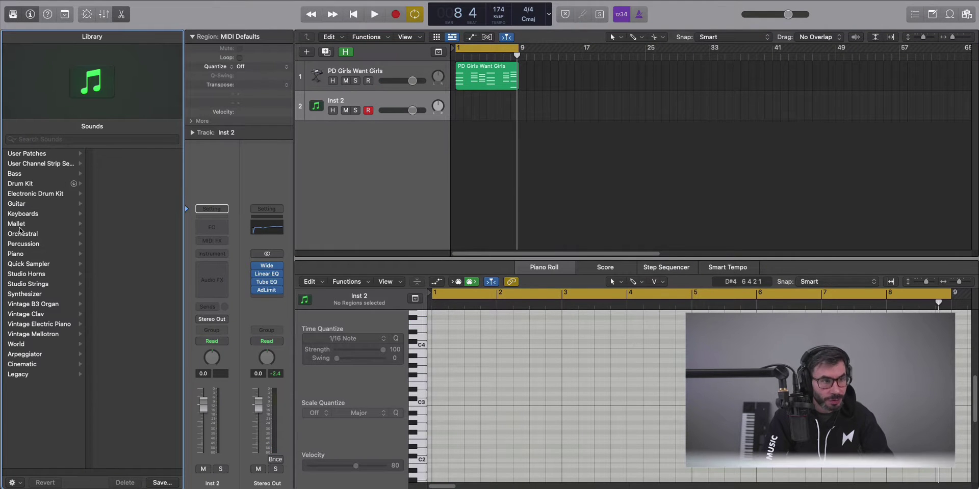
click(29, 214)
click(124, 233)
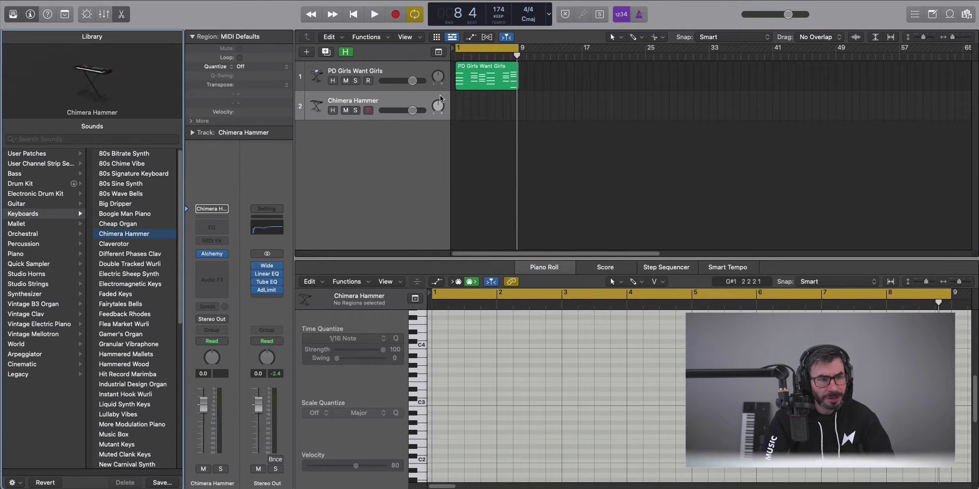
Copy the chord region to the Chimera Hammer track at bar 1 and solo that track for playback
drag(481, 84, 479, 107)
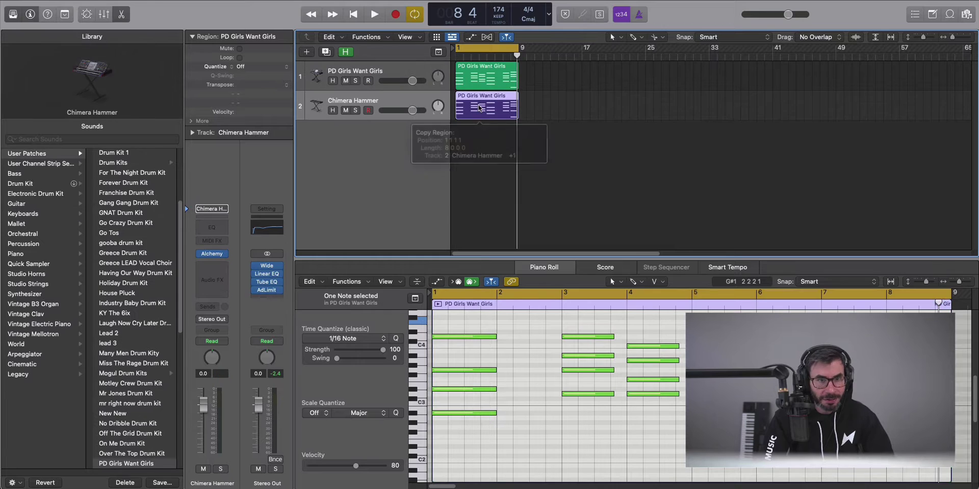
key(Tab)
key(super+a)
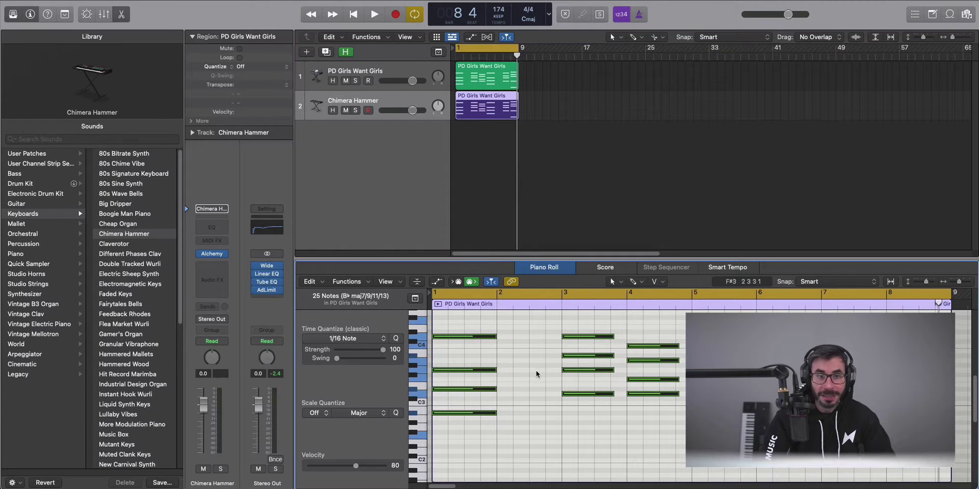
click(355, 111)
key(space)
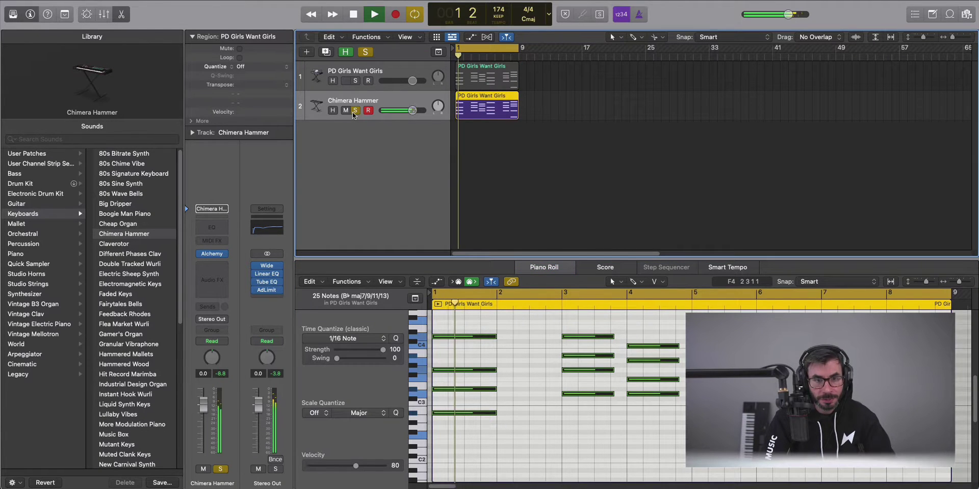
key(space)
Force legato on all notes in both chord regions so each chord lasts until the next, and play them back
key(super+a)
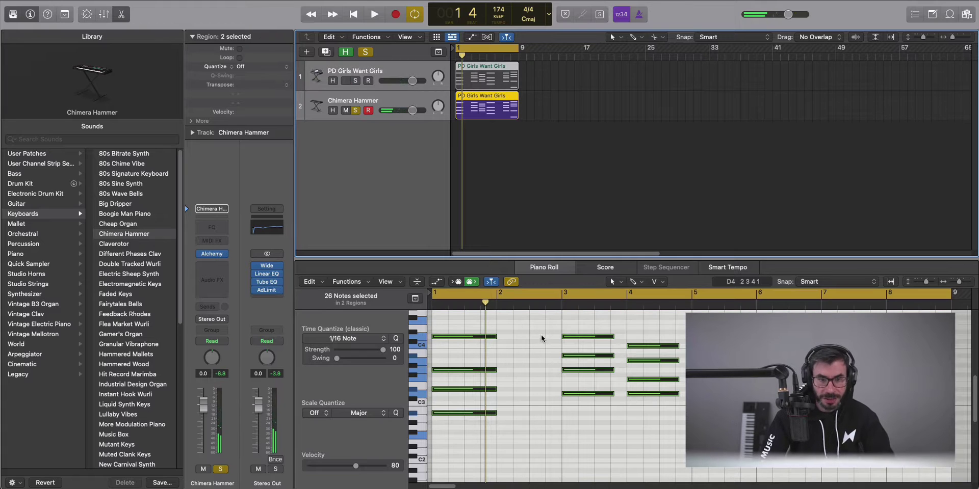
key(Tab)
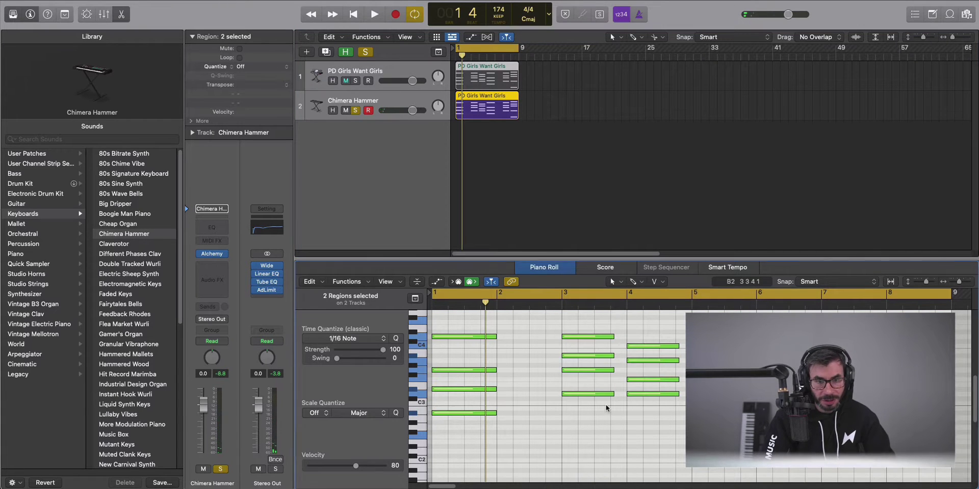
key(super+a)
key(ctrl+shift+backslash)
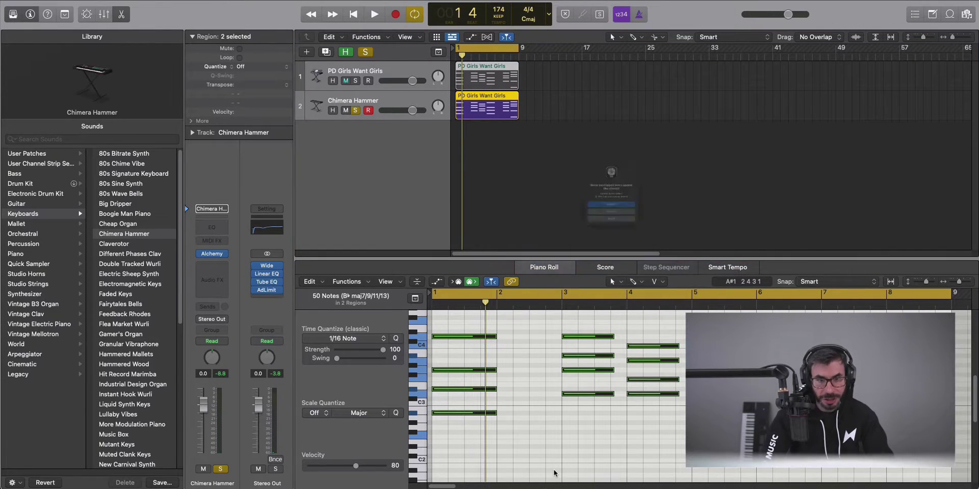
key(Return)
key(space)
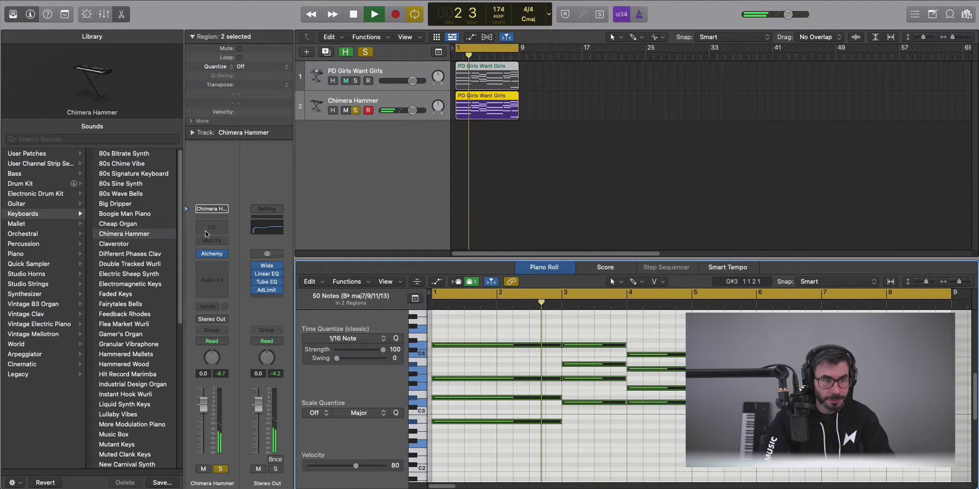
In the Chimera Hammer track's Alchemy instrument, switch the performance snapshot to Woody while the chords play, and close the instrument
key(space)
click(213, 255)
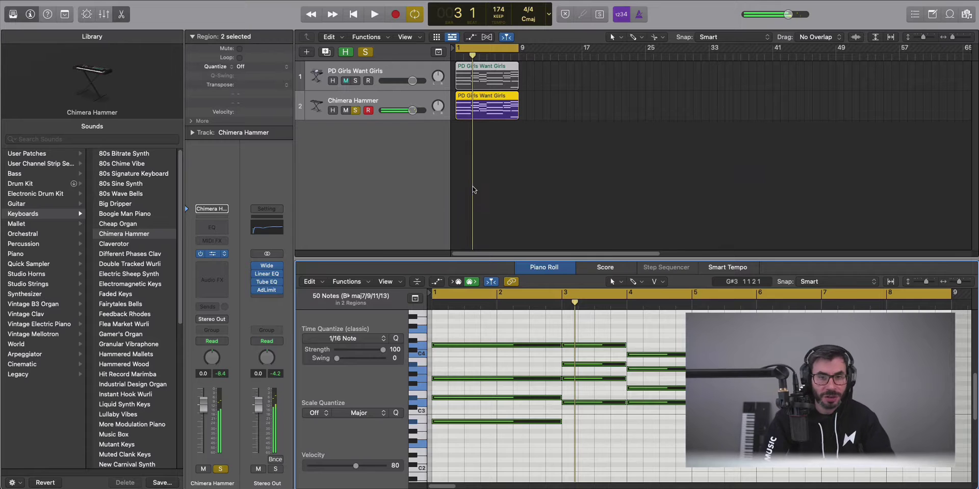
key(space)
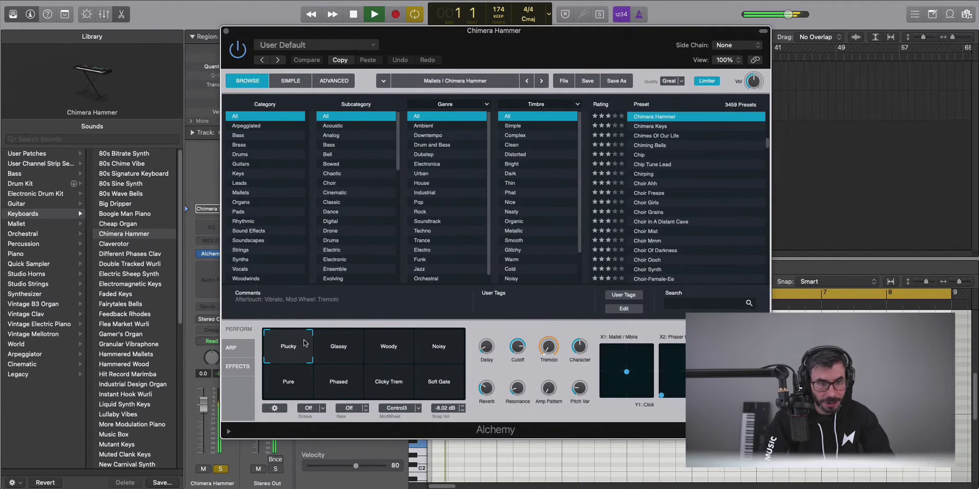
click(357, 335)
click(407, 338)
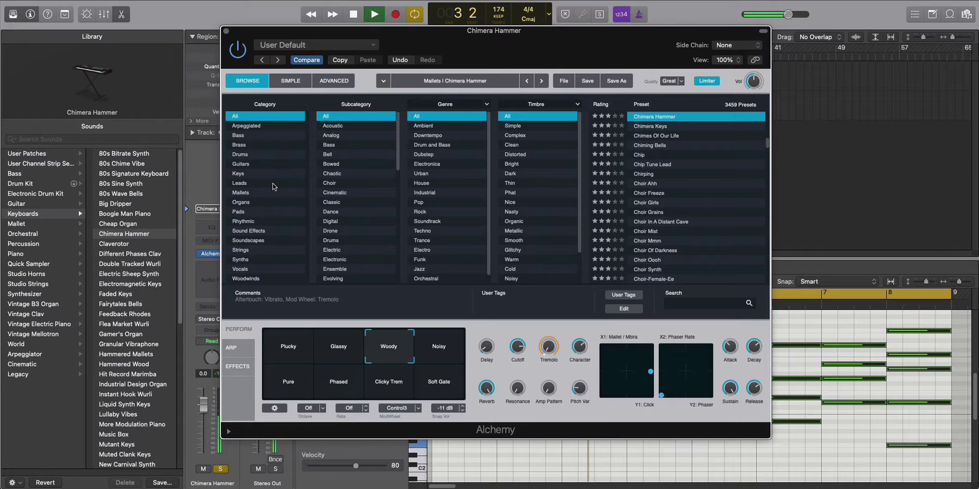
click(226, 31)
key(space)
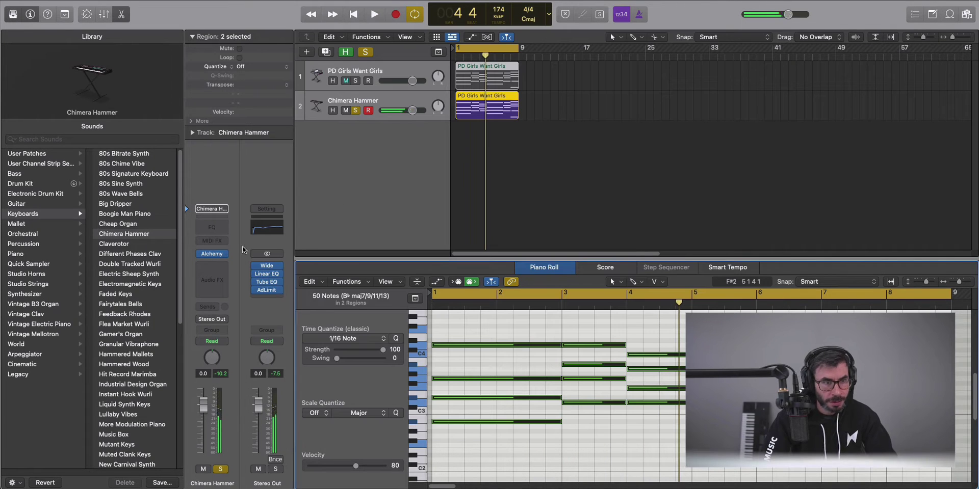
Insert a Chorus modulation effect on the Chimera Hammer channel strip
click(203, 265)
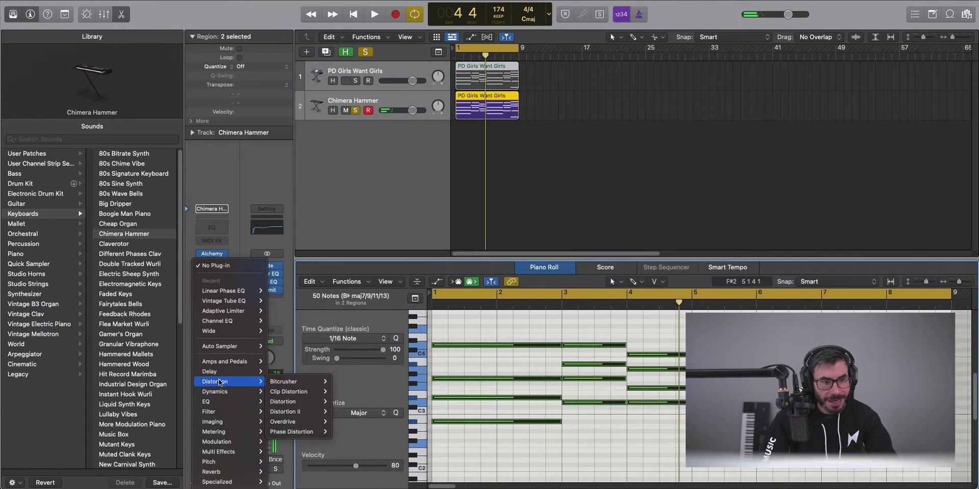
mouse_move(230, 434)
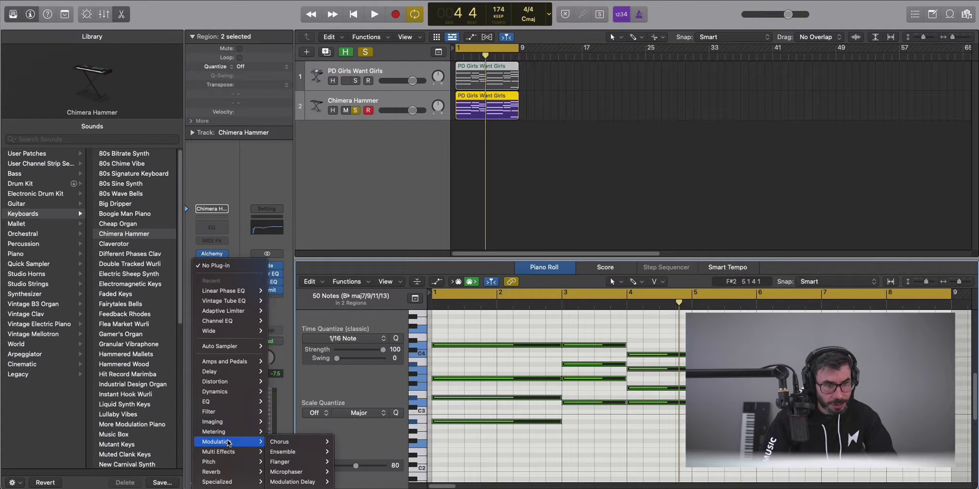
mouse_move(297, 444)
click(361, 443)
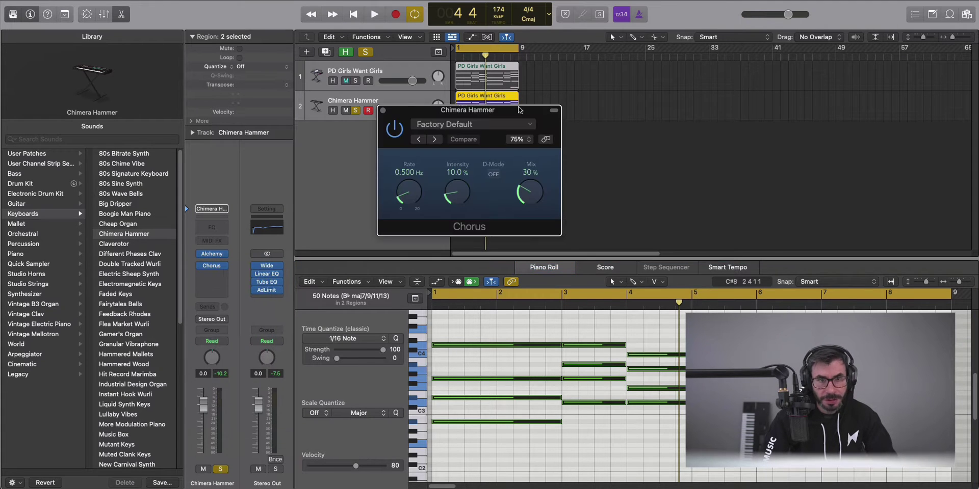
drag(532, 116, 570, 131)
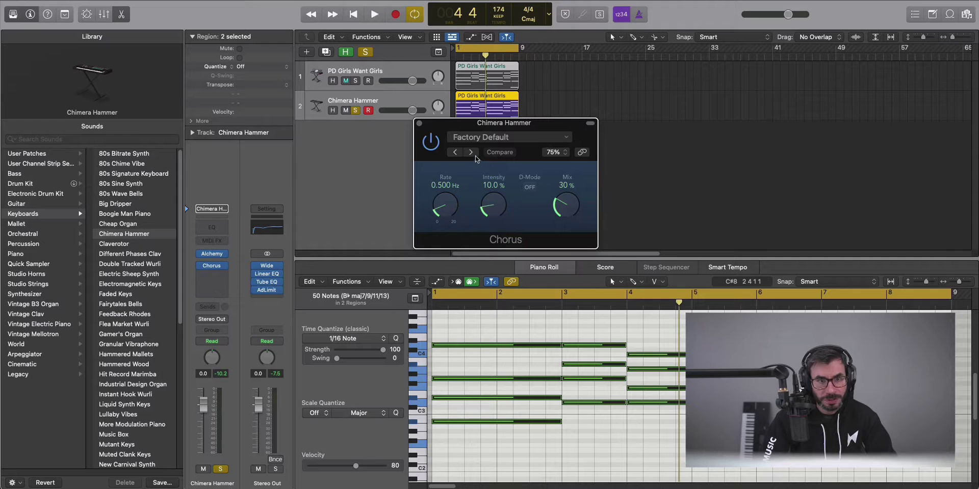
Audition the Chorus presets during playback, settle on Mega Wide Chorus, and close the effect
key(space)
click(470, 152)
click(471, 153)
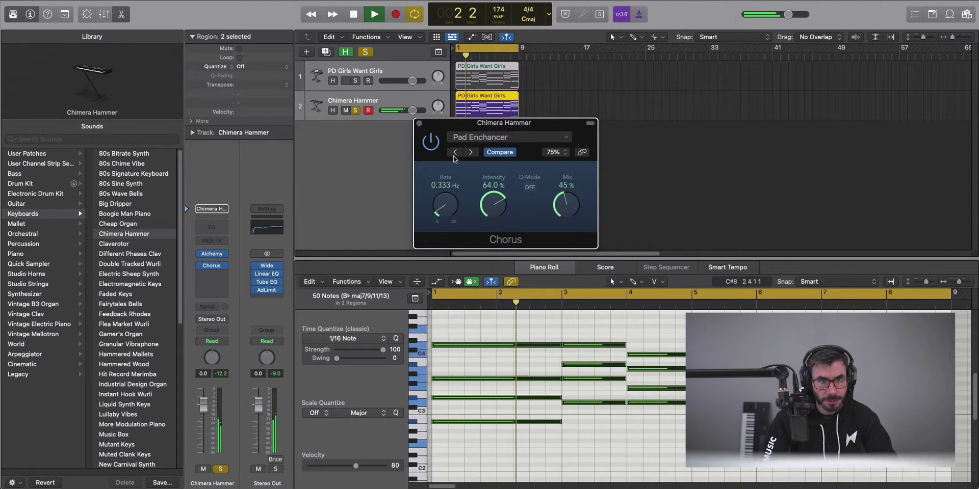
click(456, 153)
click(457, 152)
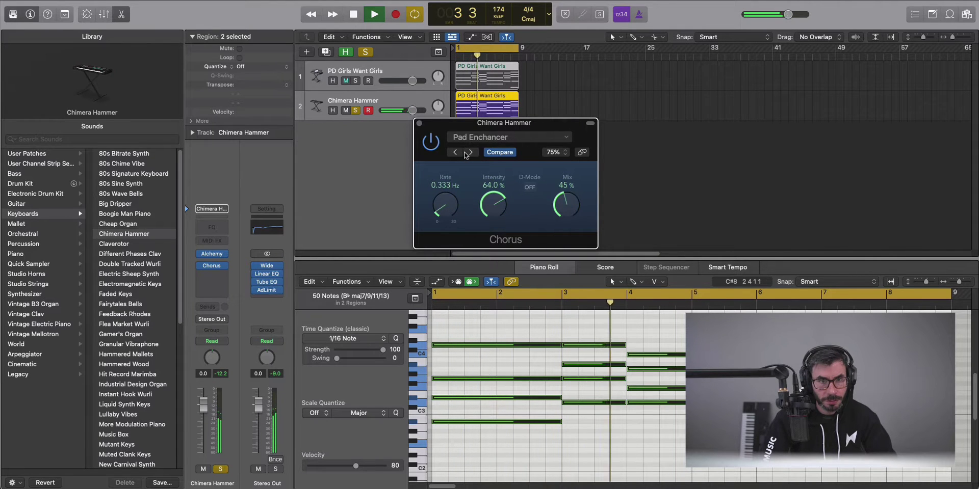
click(470, 152)
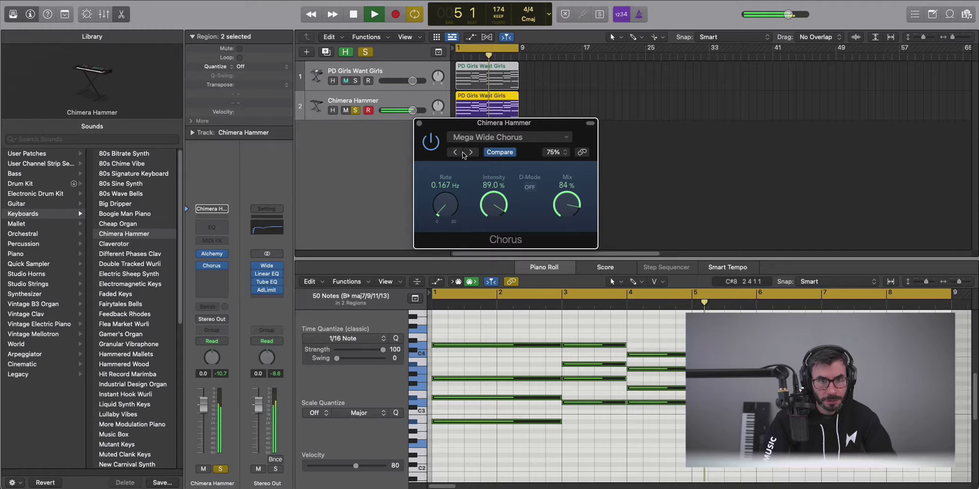
click(419, 124)
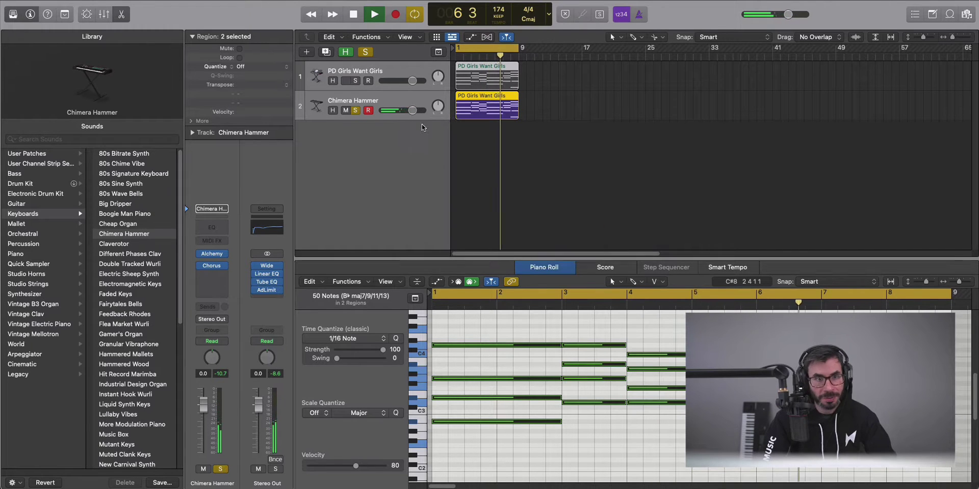
Play both chord tracks soloed together, panning Chimera Hammer to +10 and lowering its volume to -7.8 dB
key(space)
click(356, 81)
key(space)
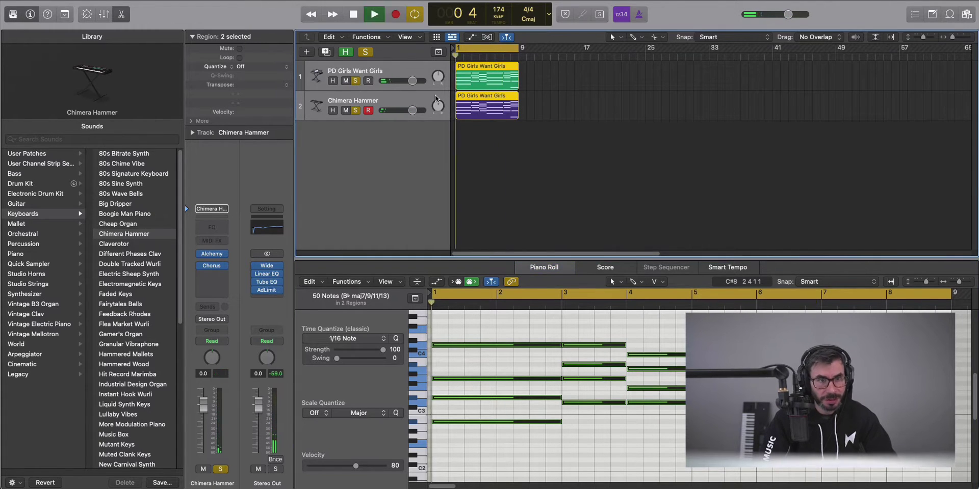
drag(411, 111, 437, 104)
alt+click(402, 113)
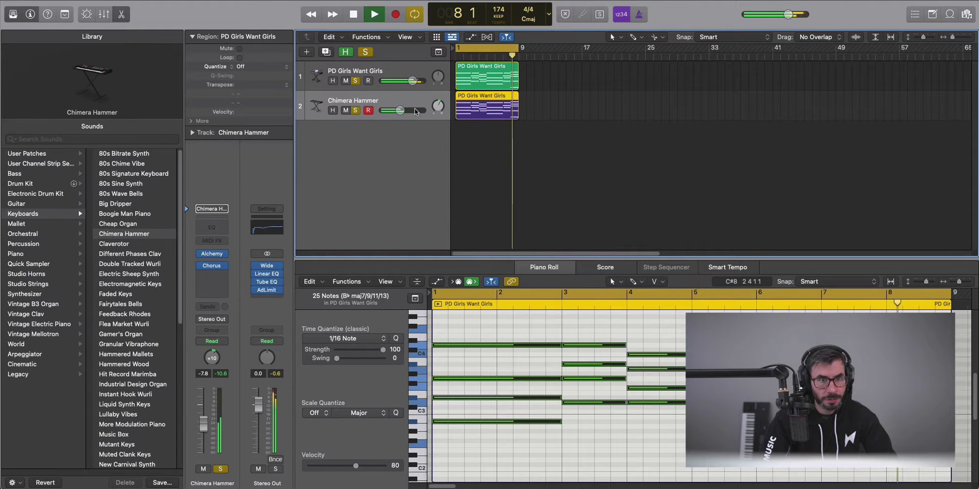
key(space)
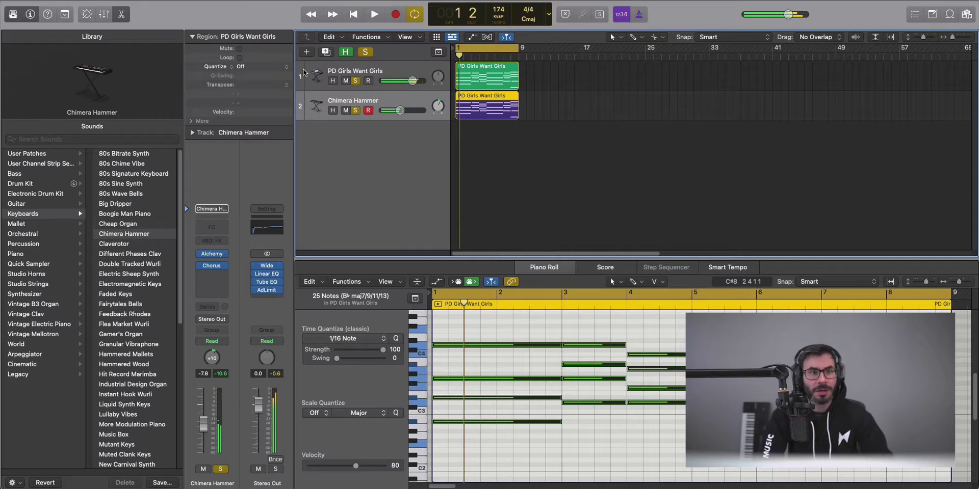
Create a third software instrument track and copy the chord region onto it at bar 1
click(306, 53)
key(Return)
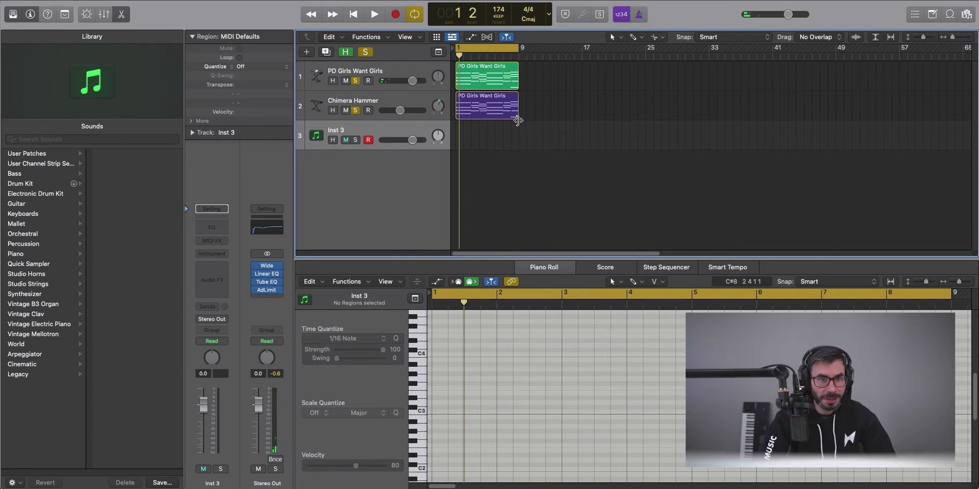
drag(493, 113, 494, 145)
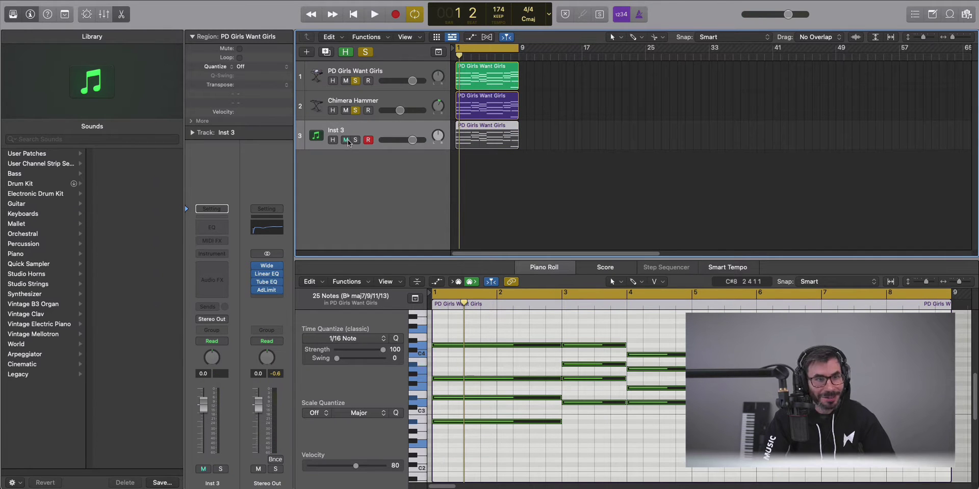
Solo only the third track, load the Steinway Grand Piano patch on it, and play the chords
alt+click(355, 140)
click(28, 254)
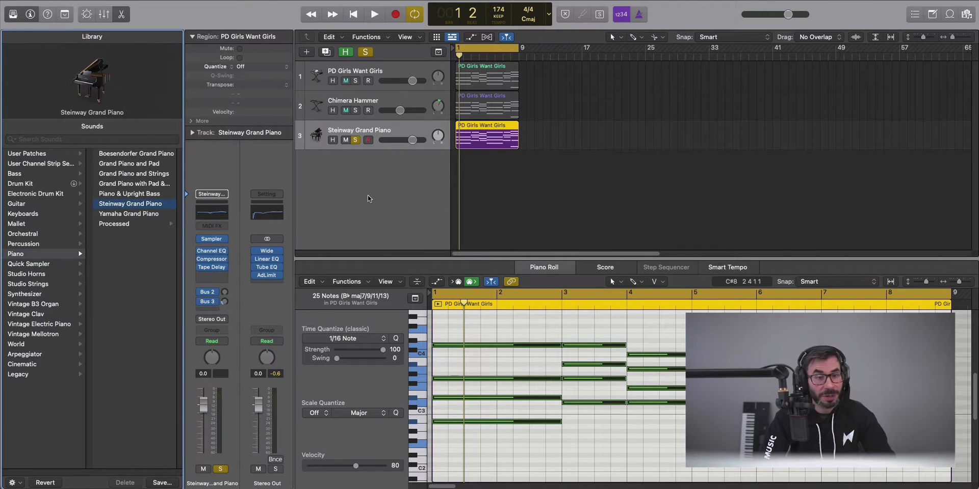
key(space)
Transpose all notes of the piano chord region down one octave and pan the piano track to -10
click(488, 319)
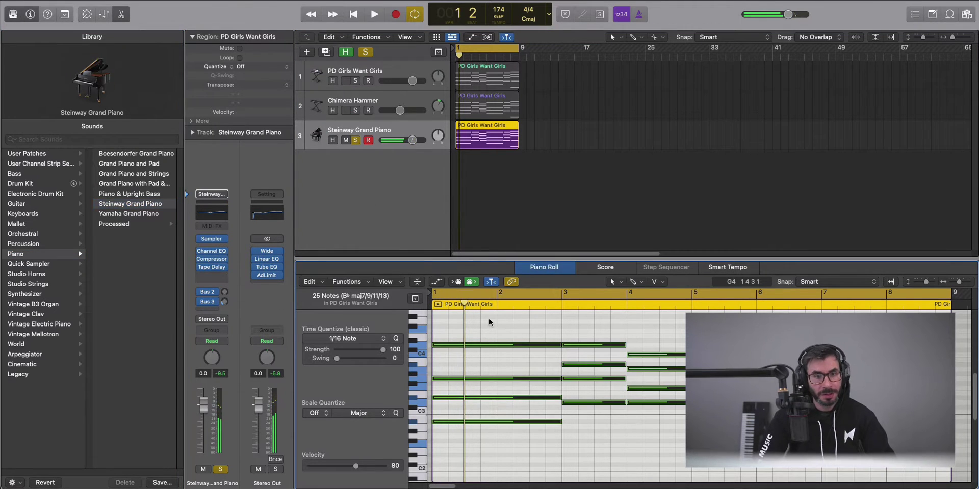
key(alt+shift+Down)
scroll(489, 319, down, 3)
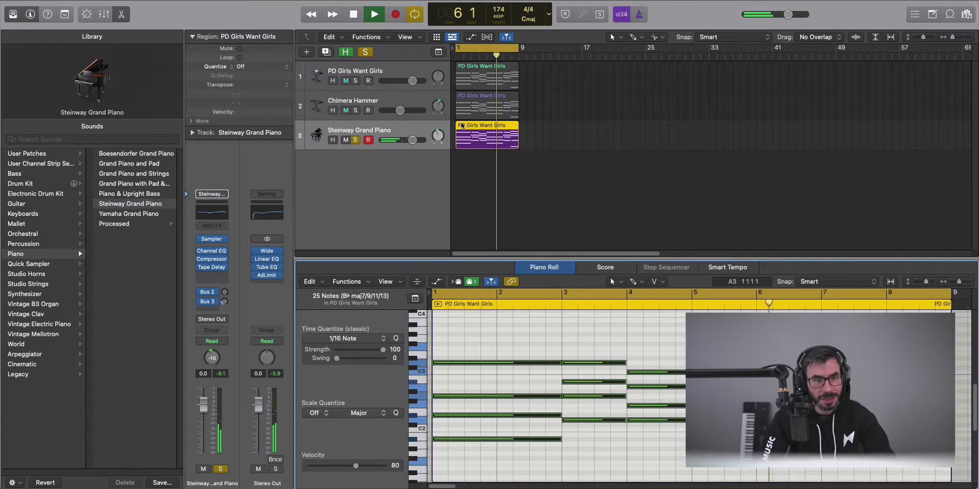
Solo all three chord tracks together, lower the PD Girls Want Girls volume, and set the piano volume to -10.0 dB
click(440, 154)
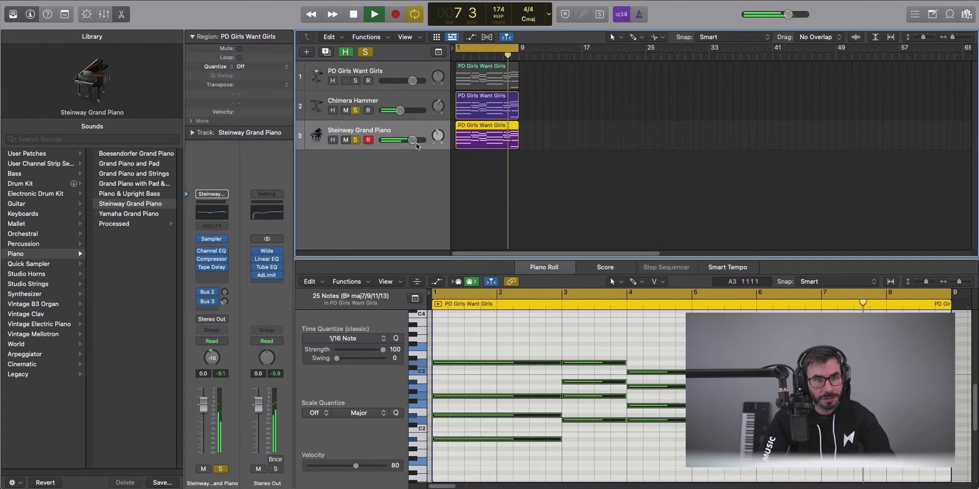
drag(412, 140, 405, 140)
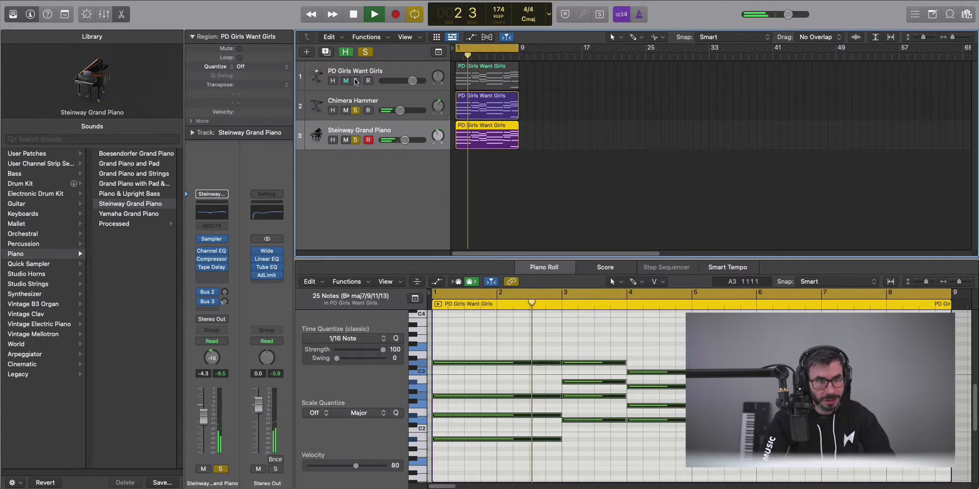
click(345, 80)
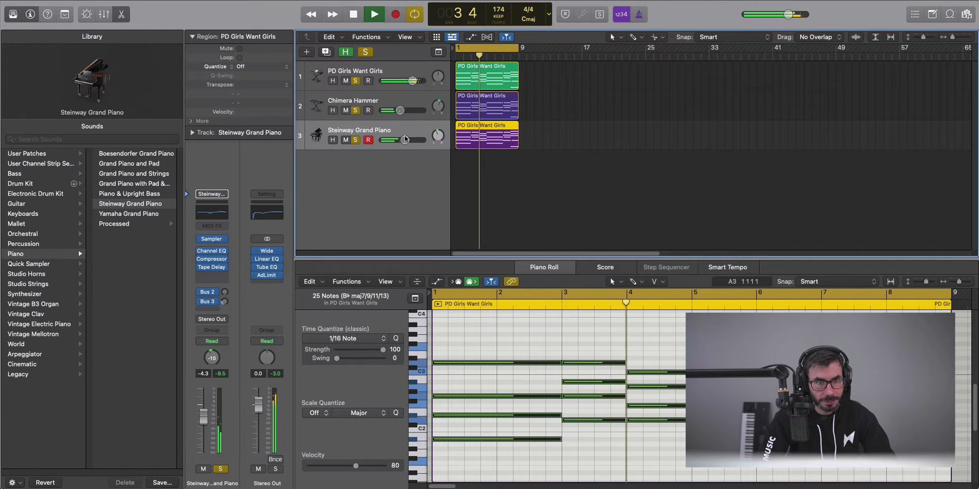
drag(413, 80, 405, 81)
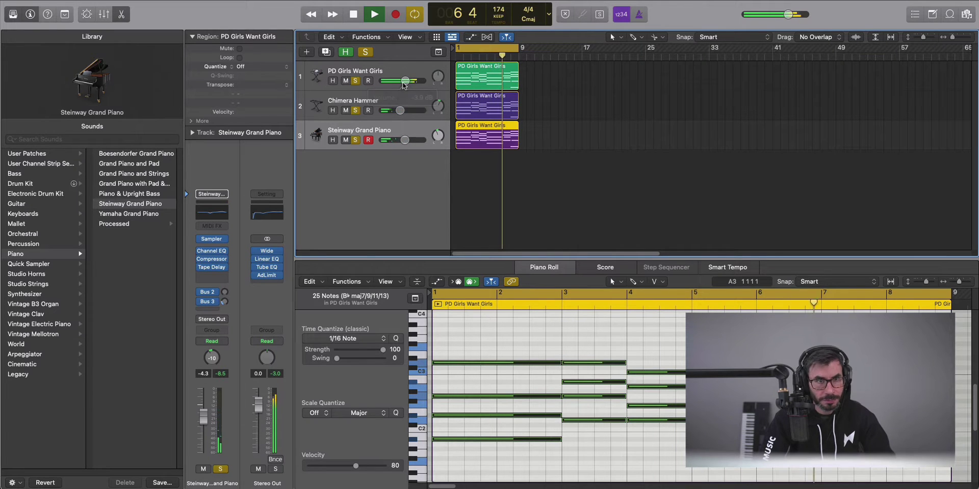
key(y)
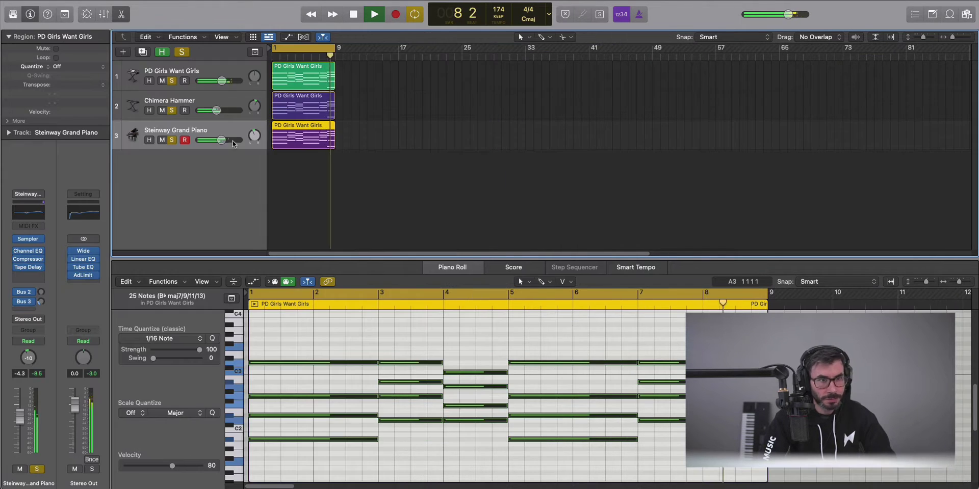
drag(221, 139, 214, 142)
key(space)
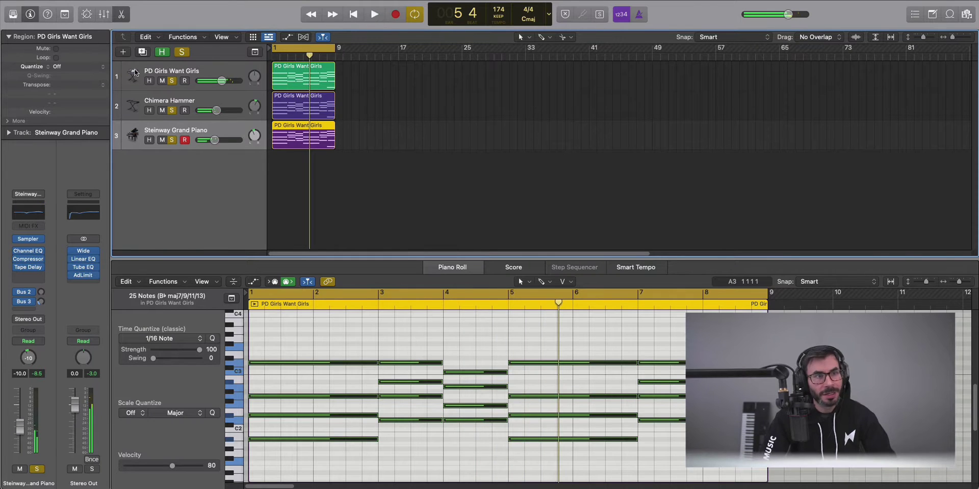
Clear the solos and create a fourth software instrument track with the BA Moog Bass patch from the Toronto Views user patches
click(122, 52)
key(Return)
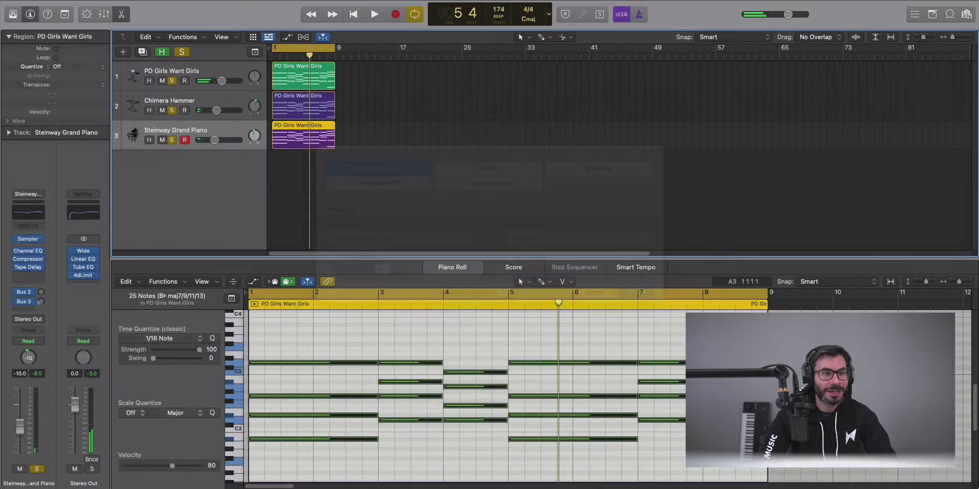
alt+click(173, 142)
click(12, 14)
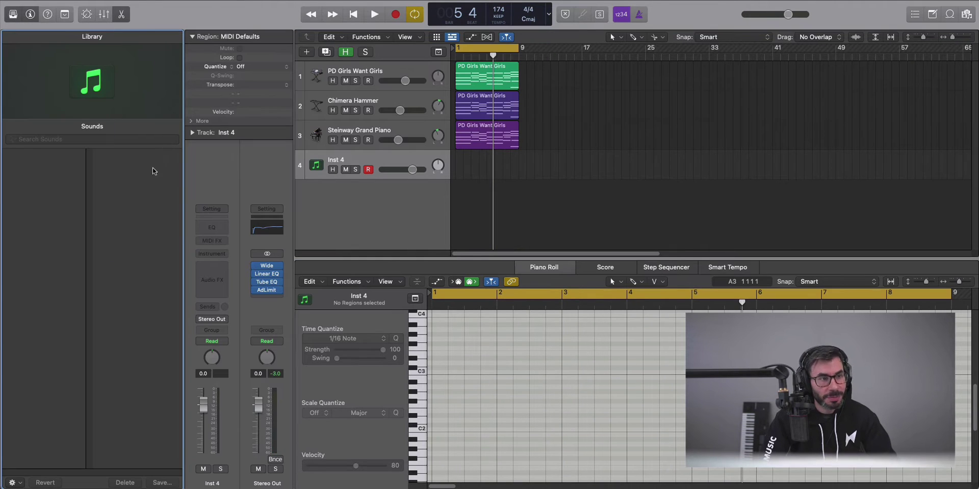
scroll(161, 277, down, 10)
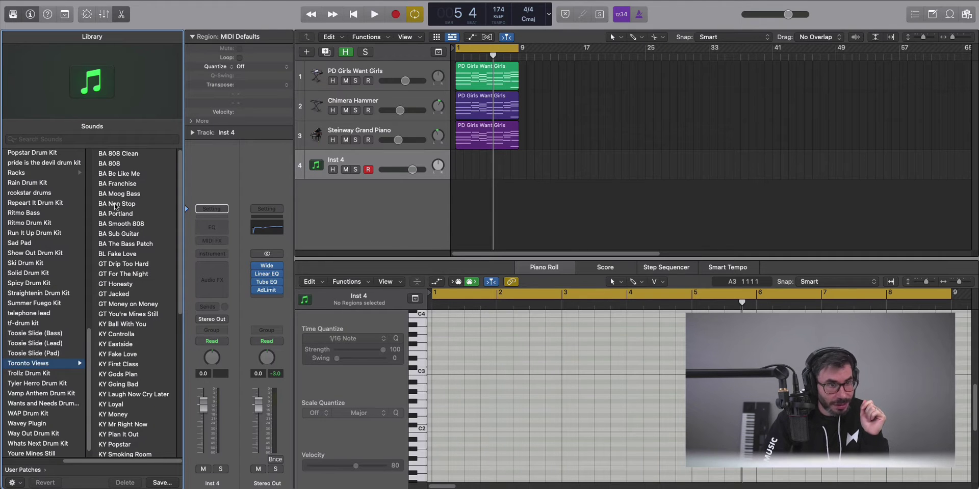
click(8, 17)
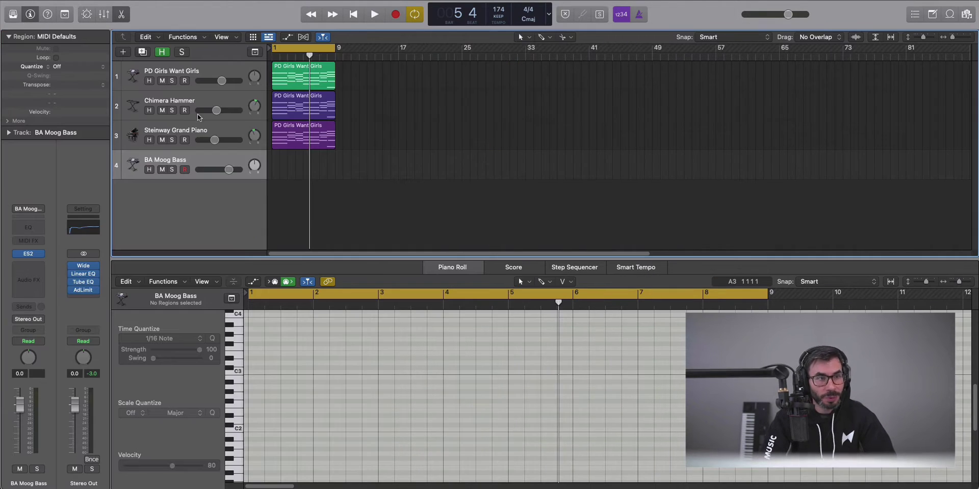
Create an eight-bar MIDI region on the BA Moog Bass track and draw a two-bar D#0 note starting at bar 1
double_click(282, 173)
drag(281, 173, 334, 173)
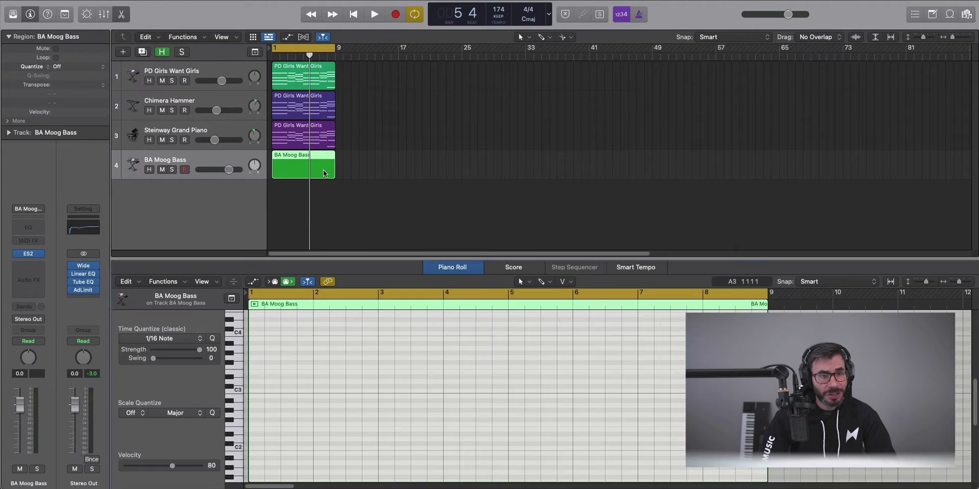
click(361, 340)
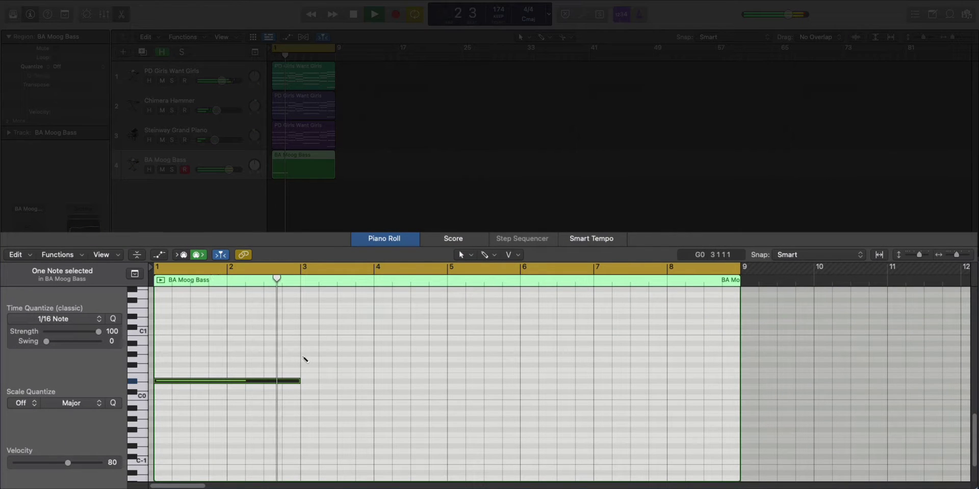
Add a one-bar G0 note at bar 3 followed by a one-bar F0 note at bar 4 to the bass line
click(304, 359)
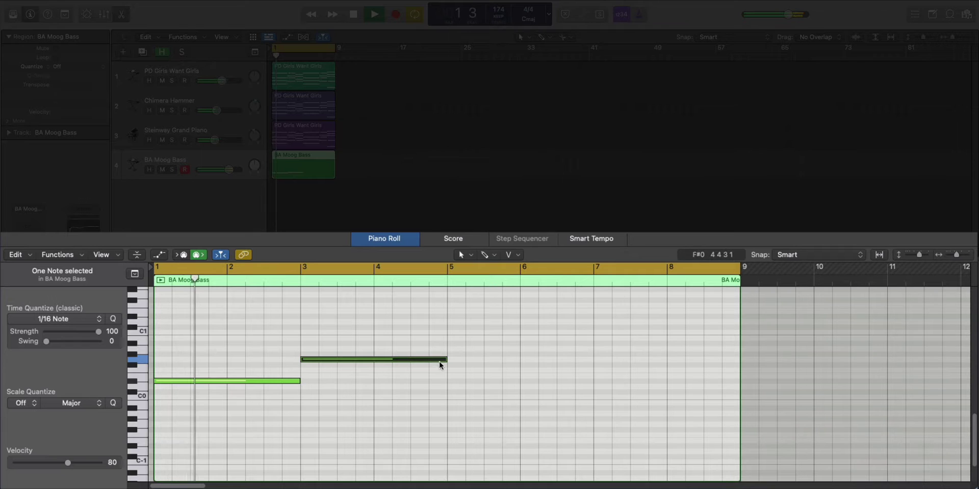
drag(440, 365, 371, 374)
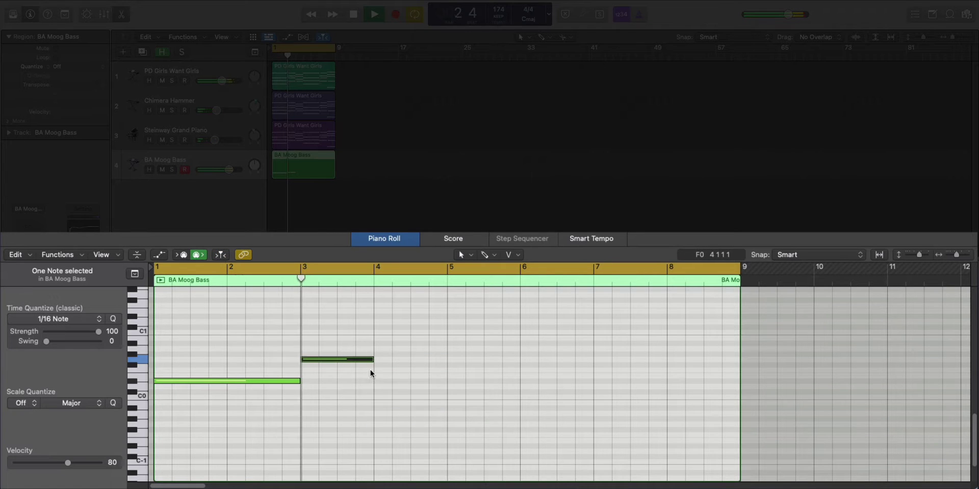
click(376, 371)
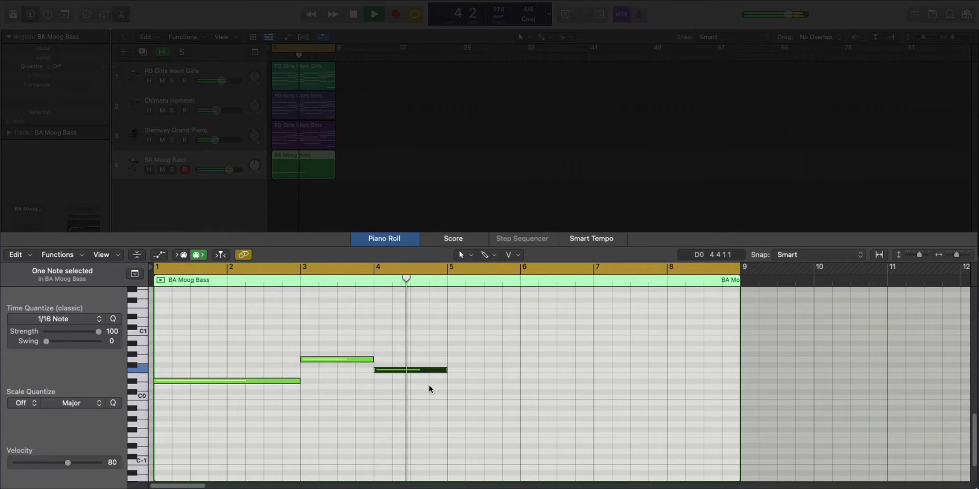
Add a bass note on D0 starting at bar 5 and extend it to two bars, ending at bar 7
click(452, 386)
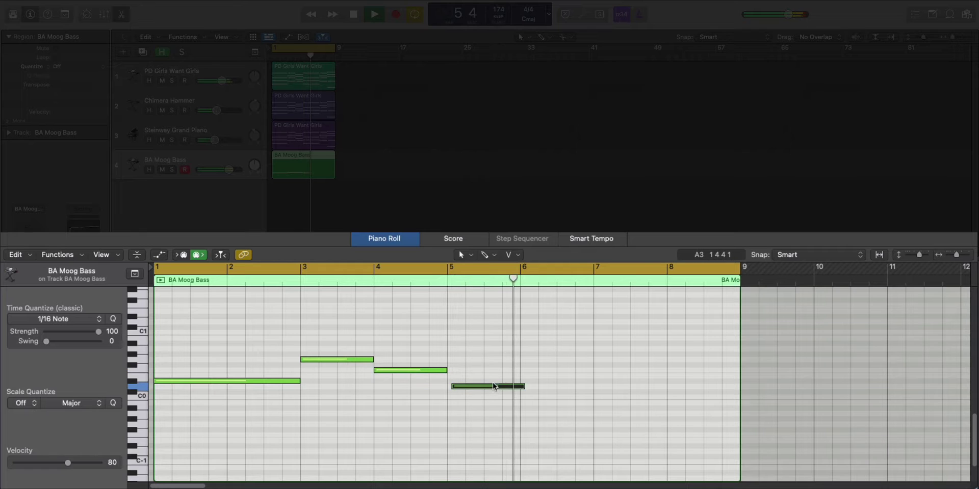
key(space)
drag(493, 386, 591, 398)
key(space)
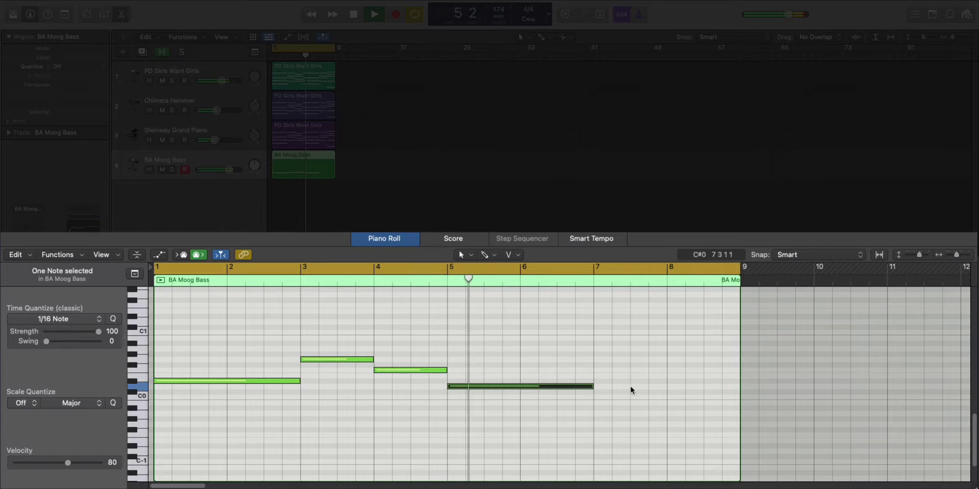
Add a G0 bass note near bar 7 and raise the bar 5 note by a semitone while checking against playback
super+click(599, 359)
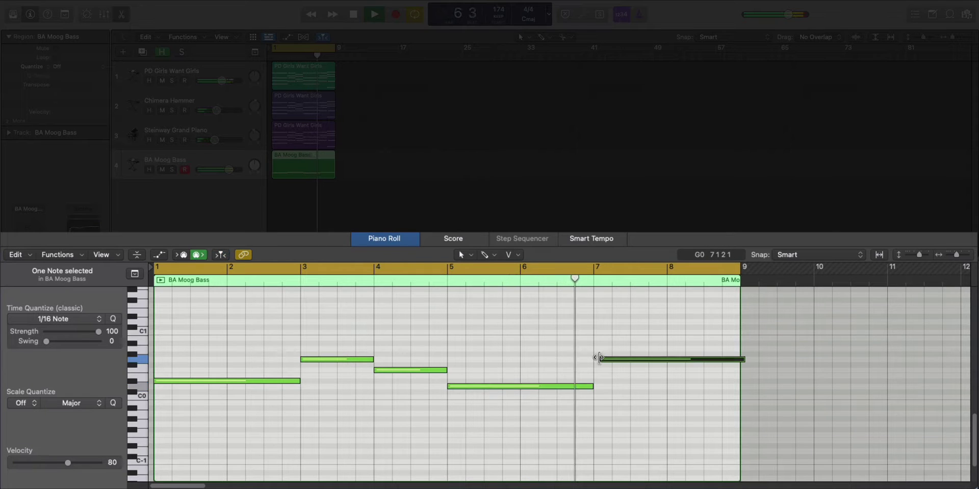
key(space)
drag(512, 386, 508, 381)
key(space)
key(super+Left)
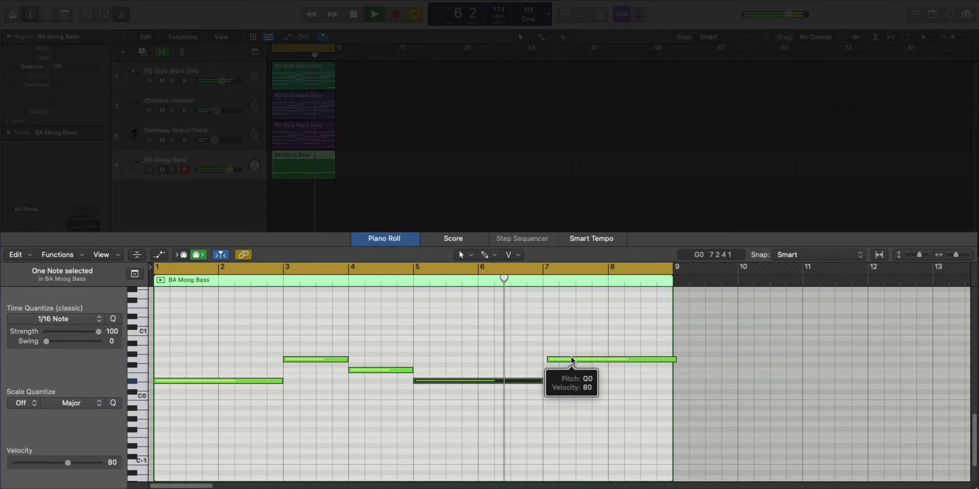
Align the G0 note to the start of bar 7 and shorten it to one bar
drag(572, 360, 565, 361)
key(space)
drag(671, 360, 612, 367)
Add a one-bar A0 bass note at bar 8 and transpose it up one semitone
super+click(610, 349)
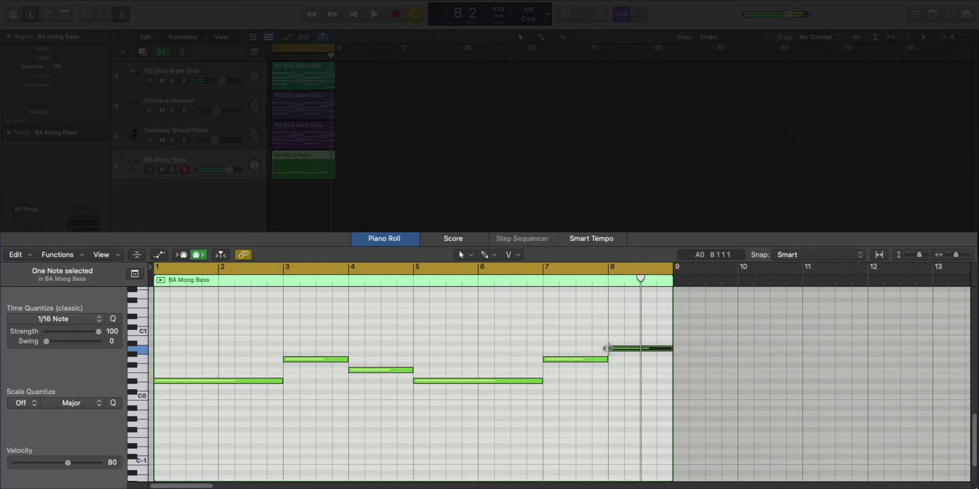
key(space)
key(alt+Up)
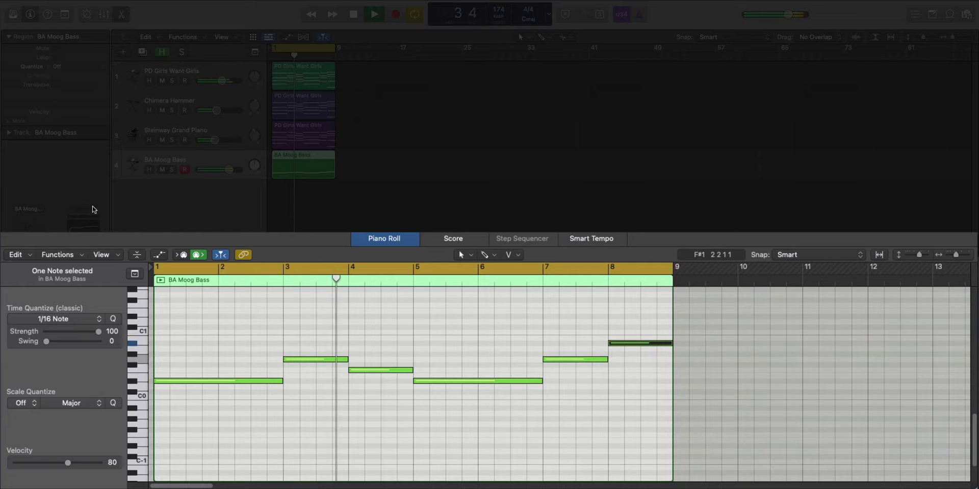
Adjust the first filter's cutoff and resonance in the Moog bass's ES2 synth while playing the beat, and close the synth window
click(292, 327)
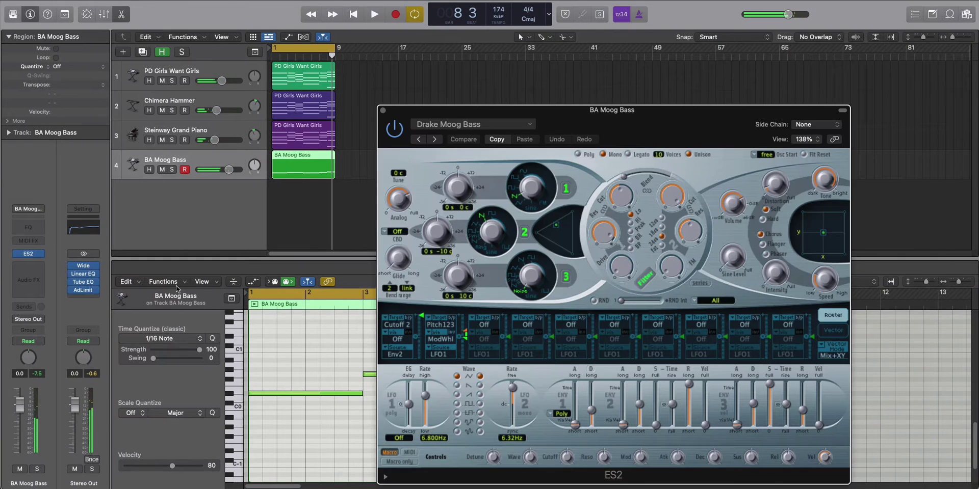
drag(698, 109, 586, 51)
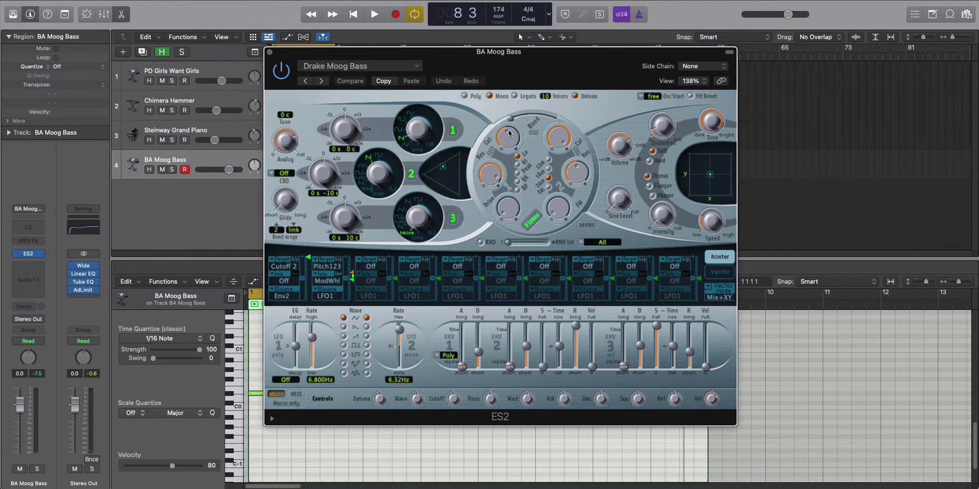
key(space)
drag(508, 134, 508, 135)
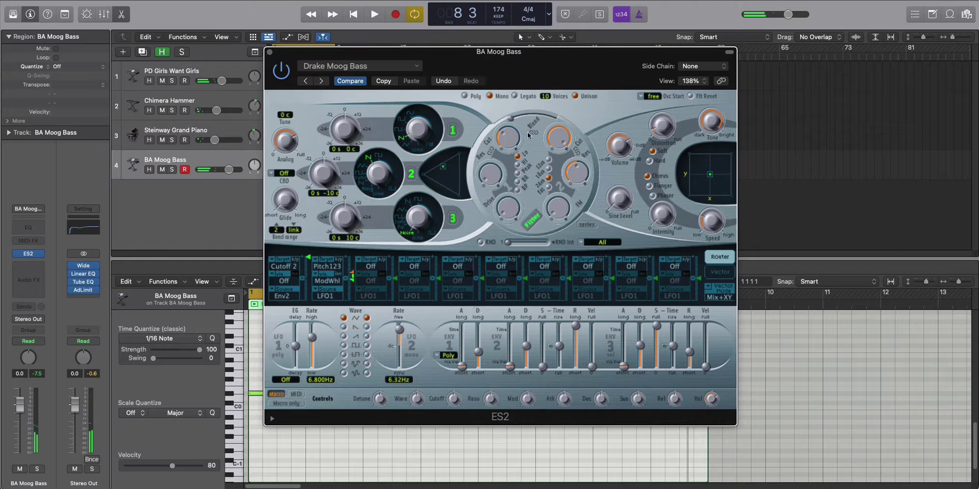
key(space)
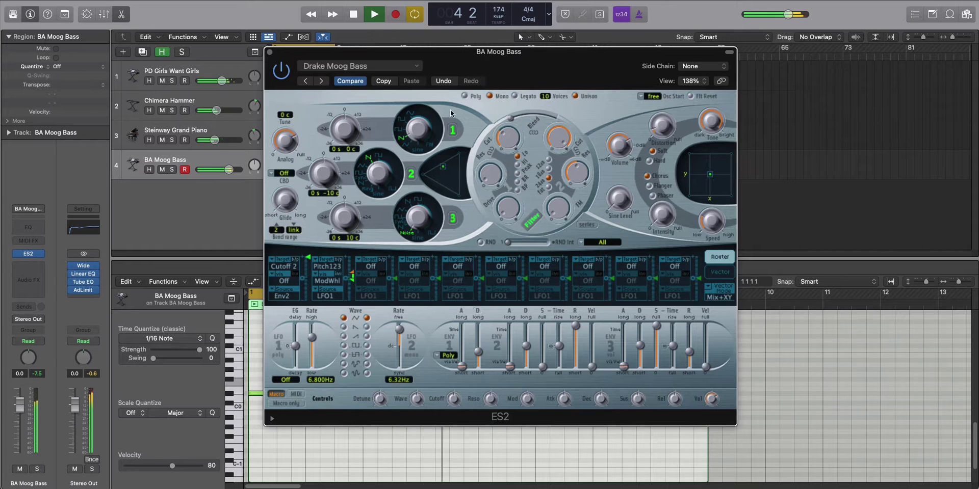
click(270, 52)
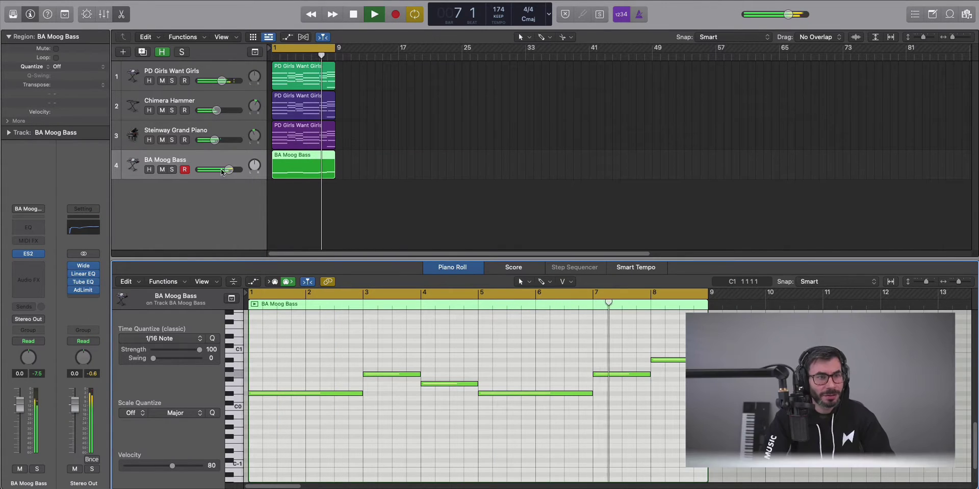
Set the bass track's volume to -1.5 dB and lower the Chimera Hammer and Steinway piano volumes together, with the piano at -12.8 dB
drag(229, 170, 226, 170)
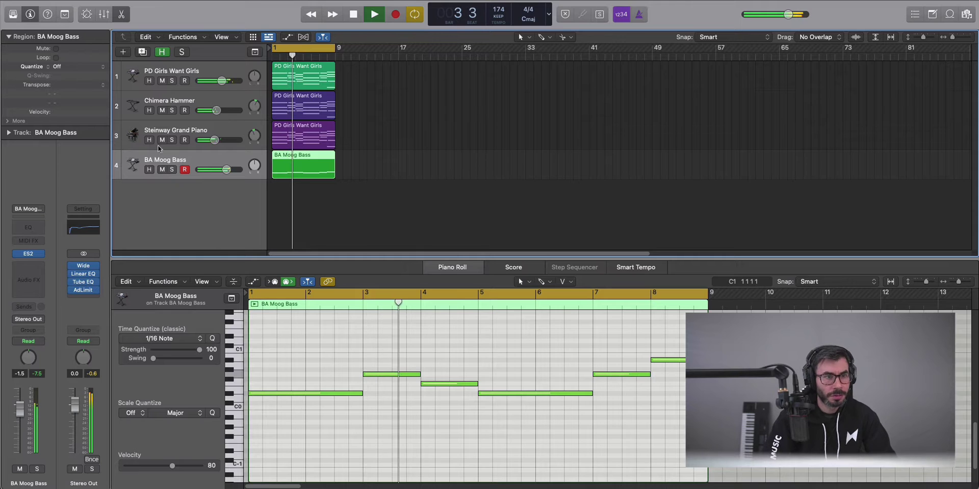
click(201, 126)
shift+click(206, 100)
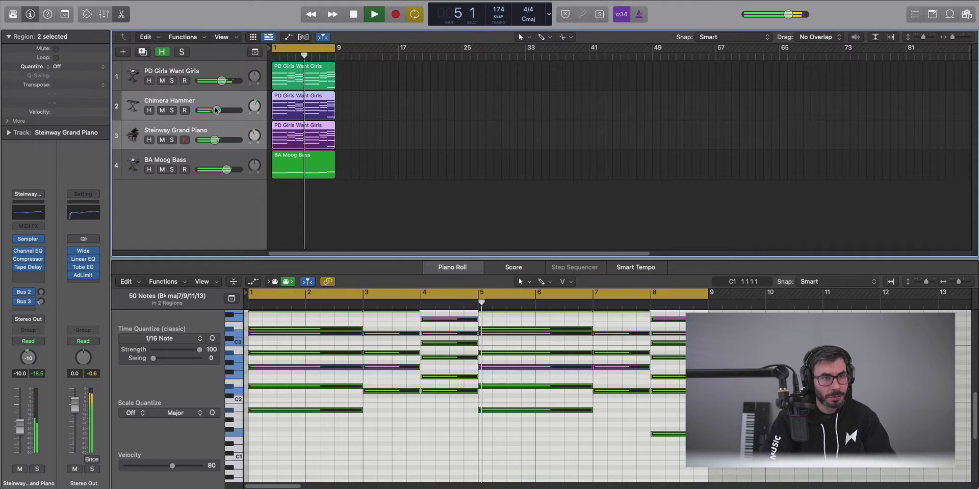
drag(216, 111, 224, 83)
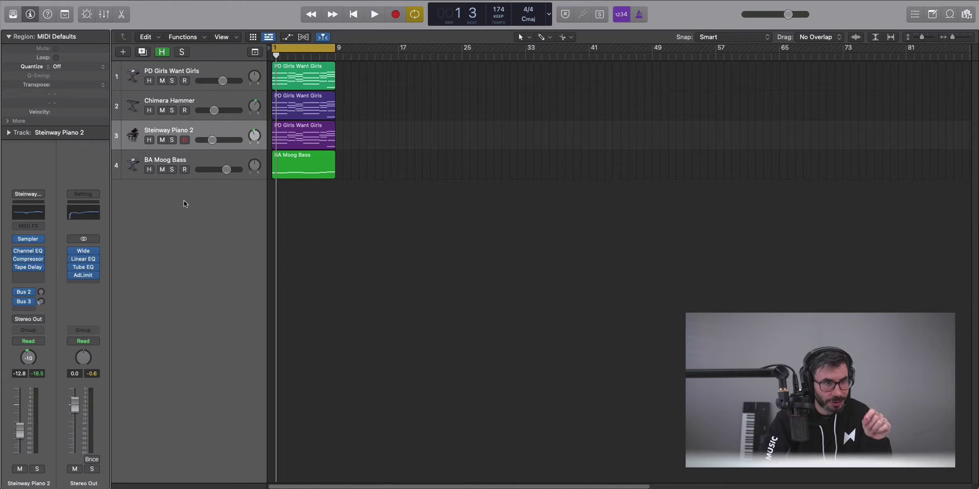
Create a fifth software instrument track and load the Girls Want Girls Drum Kit user patch on it
double_click(184, 204)
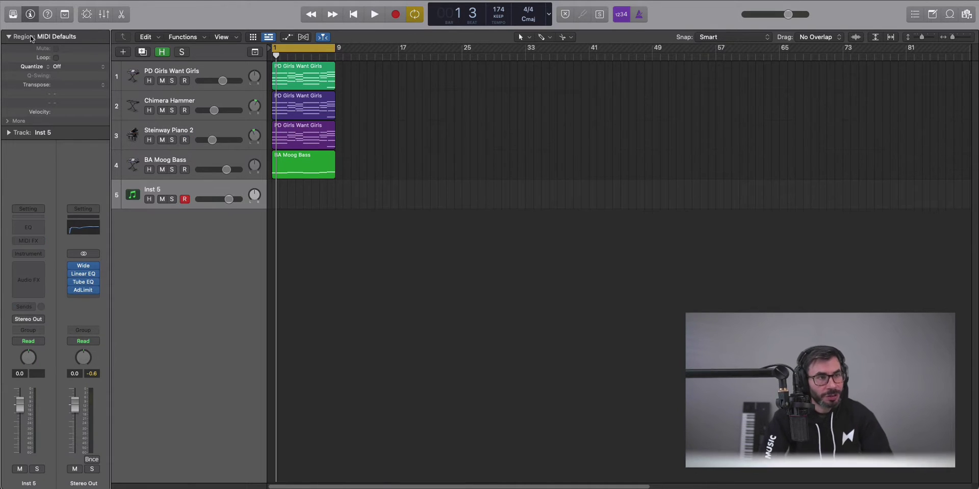
click(12, 14)
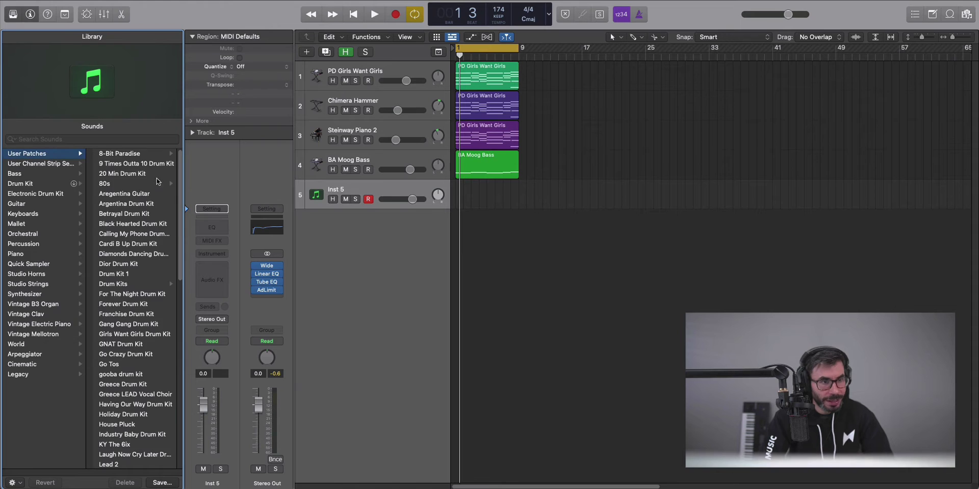
scroll(107, 336, down, 10)
scroll(108, 337, down, 4)
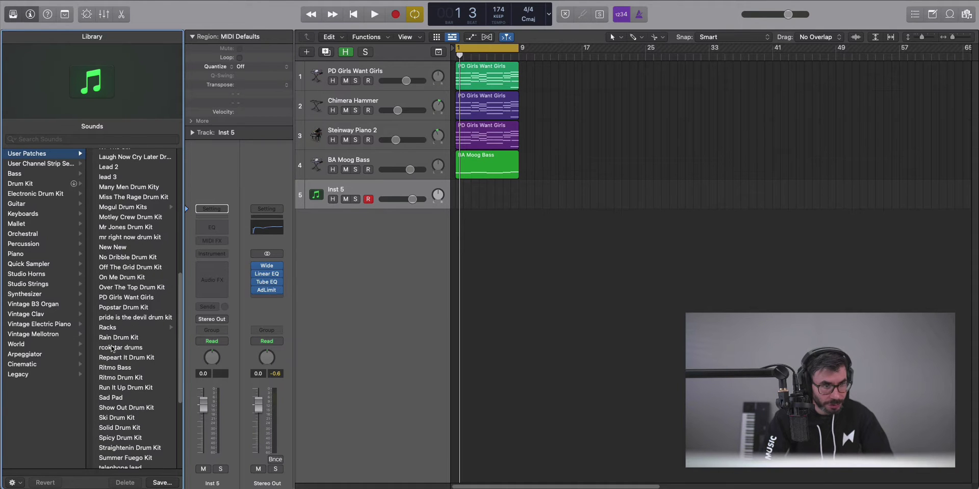
scroll(113, 348, up, 3)
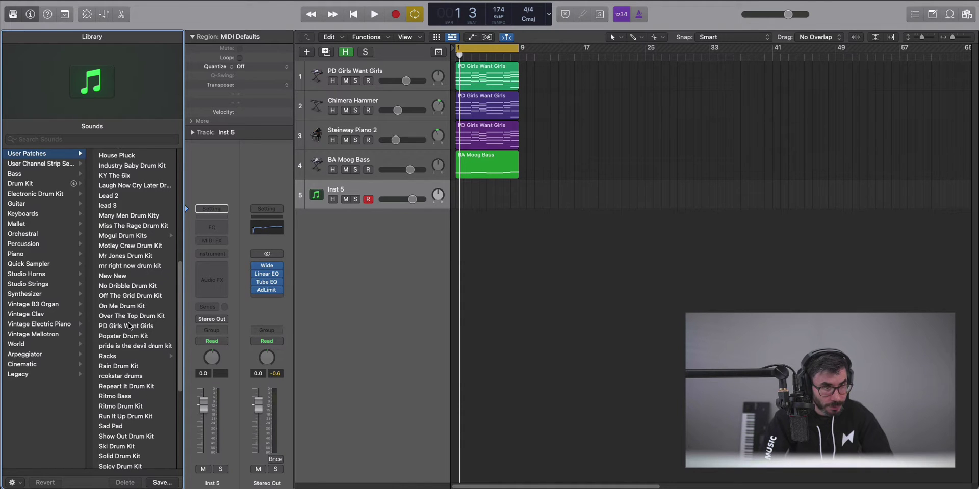
scroll(129, 326, up, 4)
scroll(129, 326, up, 2)
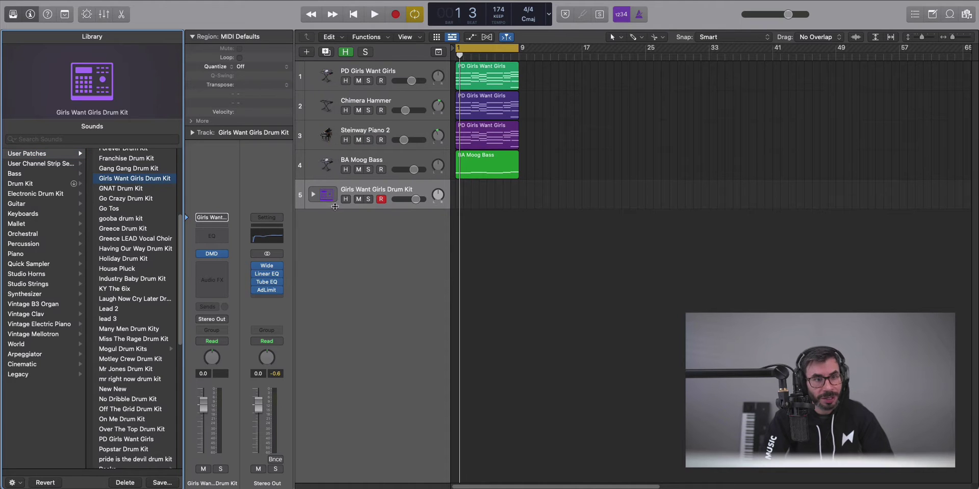
click(12, 14)
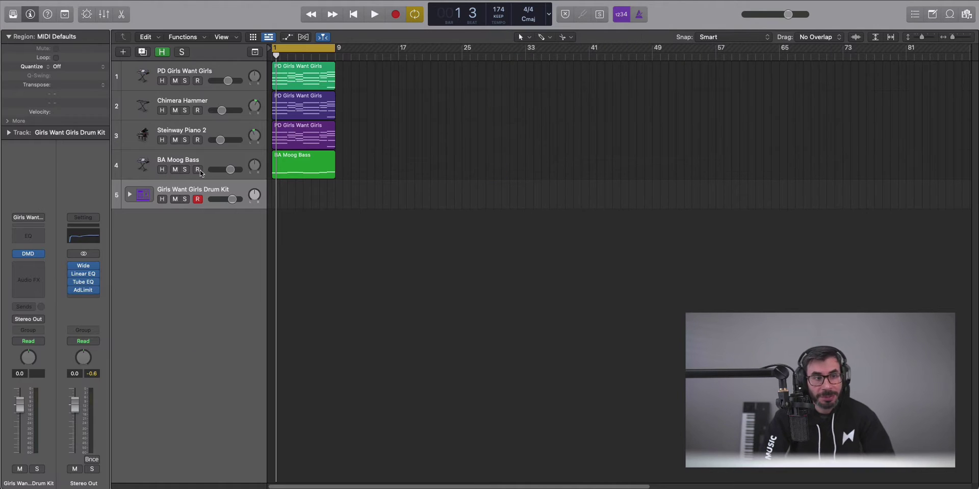
Expand the drum kit's subtracks, create a pattern region at bar 1 on the hihat track, and activate all 16 steps
click(129, 194)
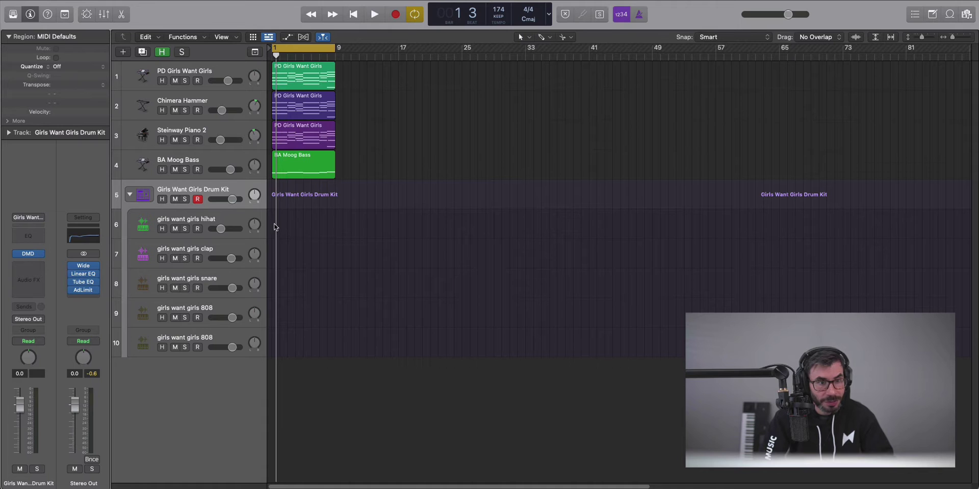
right_click(275, 229)
click(281, 243)
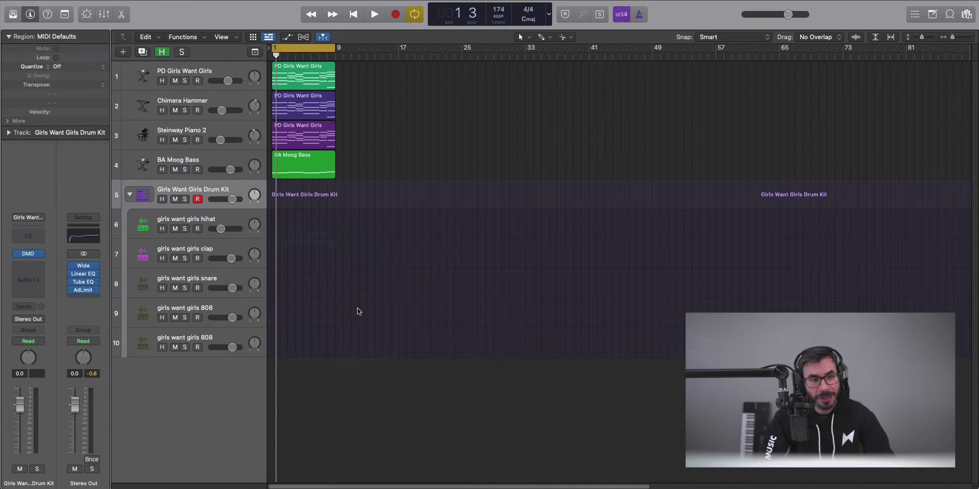
drag(293, 317, 946, 316)
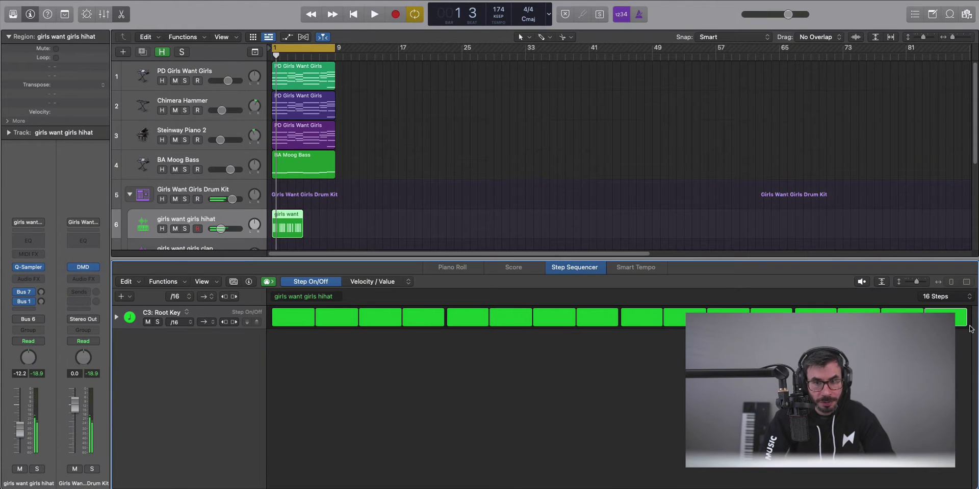
Set the hihat row's step rate to /8, play the pattern, and repeat its region once to reach bar 9
key(space)
key(space)
click(176, 323)
click(175, 314)
key(space)
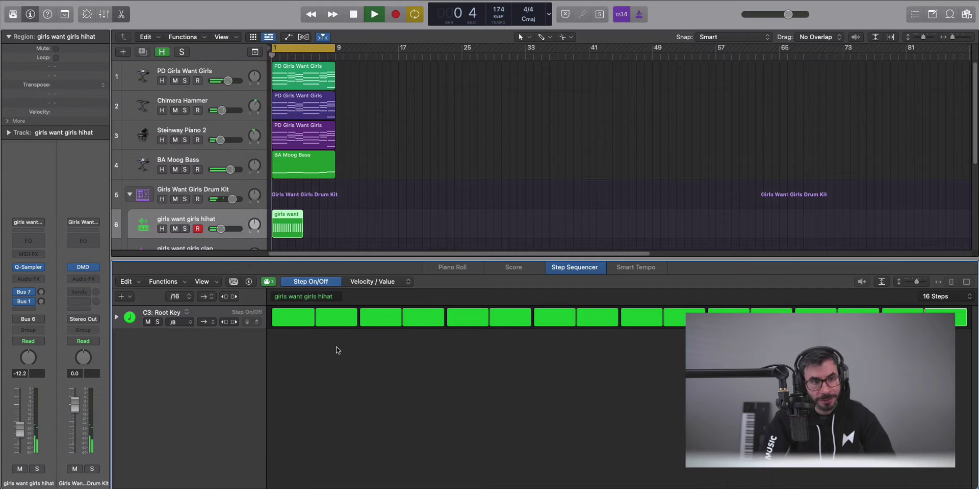
key(e)
key(super+r)
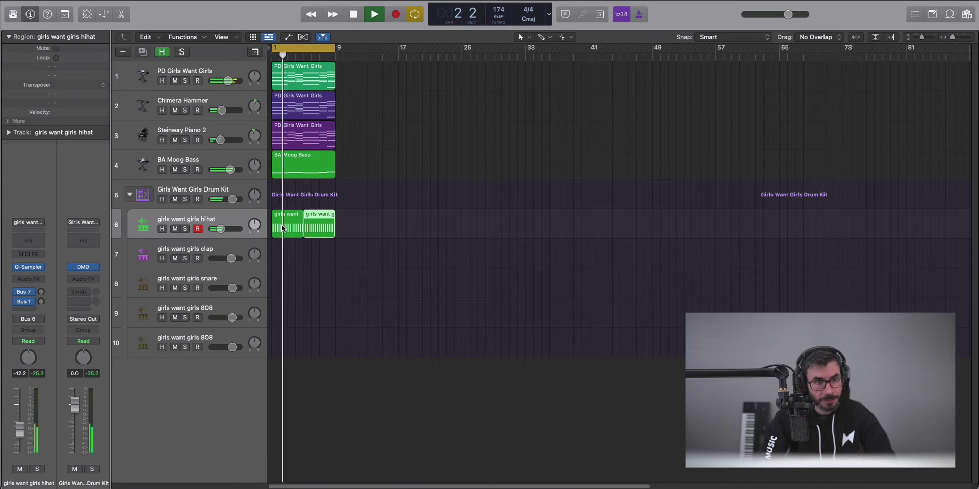
Create a pattern region at bar 1 on the clap track and activate its ninth step
right_click(276, 251)
click(284, 266)
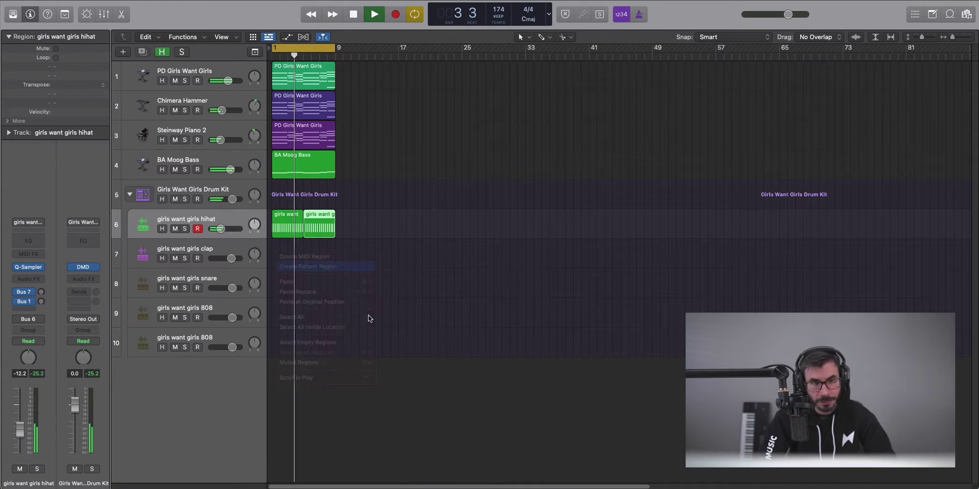
key(space)
click(647, 320)
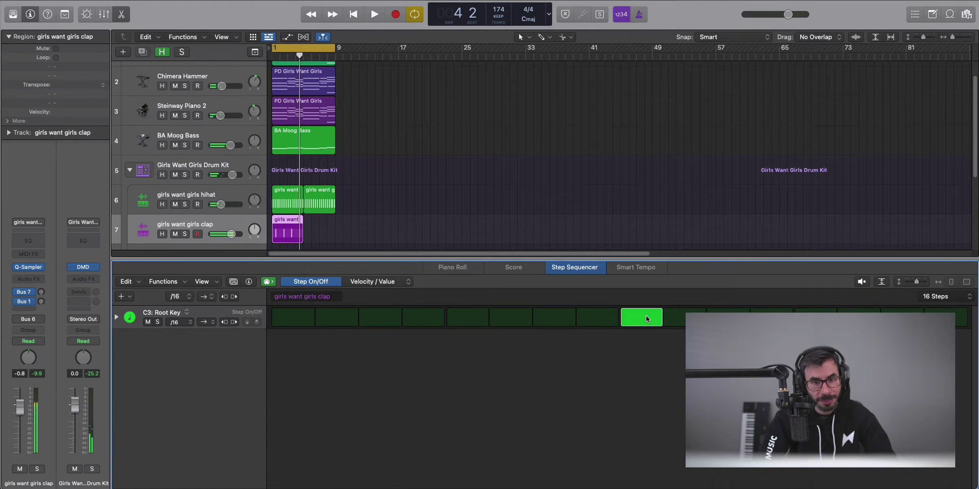
Repeat the clap region once to fill eight bars, and repeat the regions of all tracks across bars 9 to 17
key(space)
key(x)
key(x)
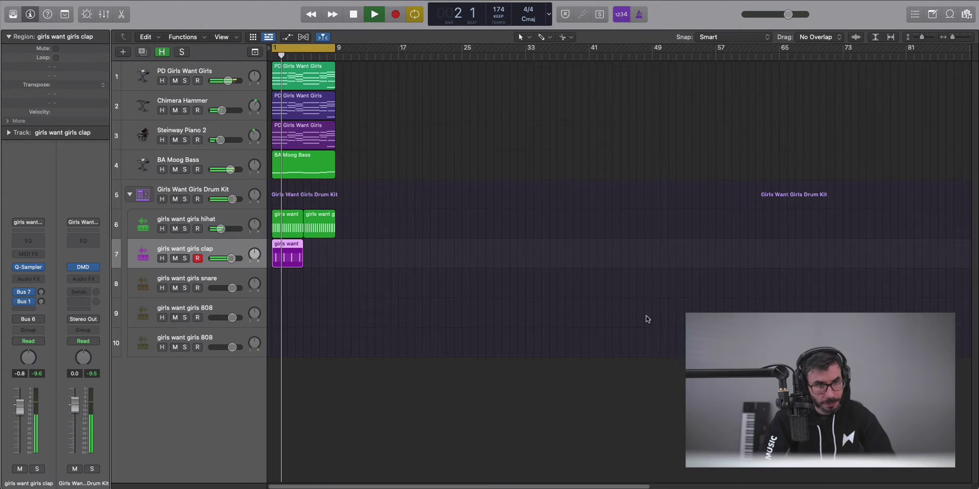
key(super+r)
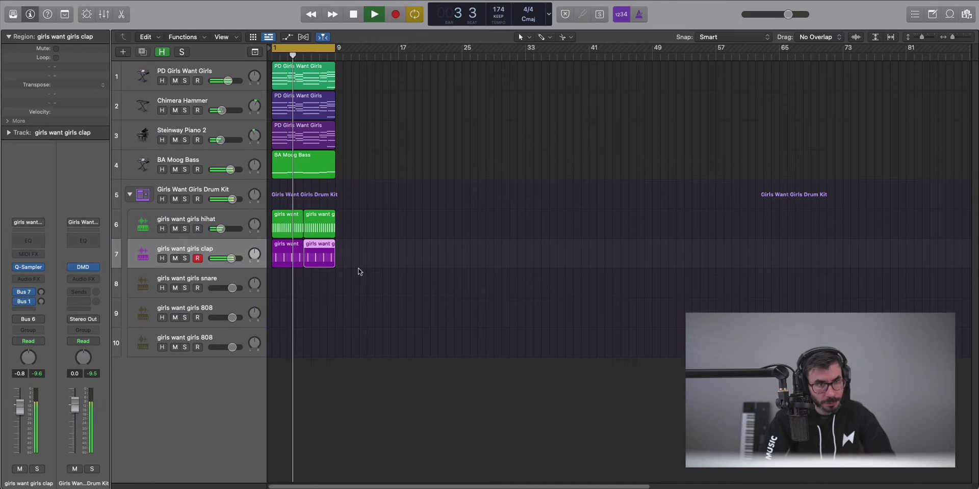
drag(357, 270, 278, 89)
key(super+r)
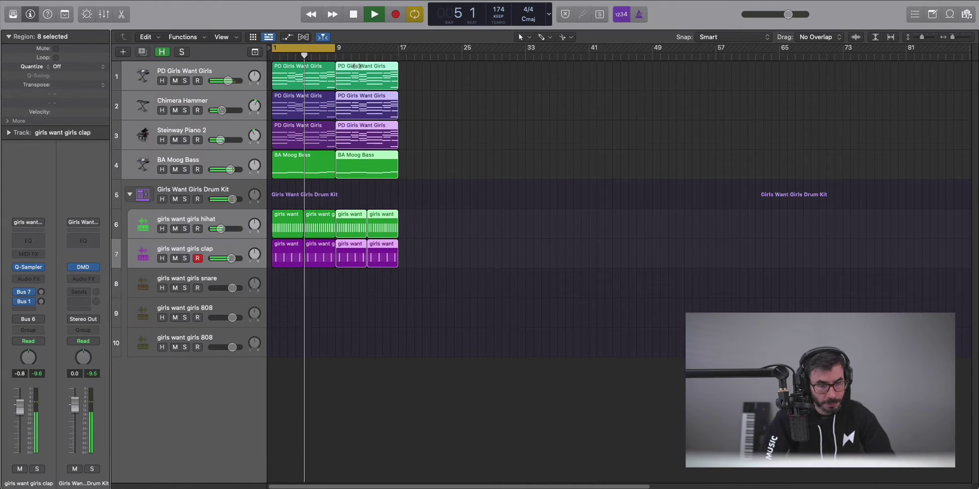
Set the cycle range to bars 9 to 17 and delete the clap regions in that section
key(u)
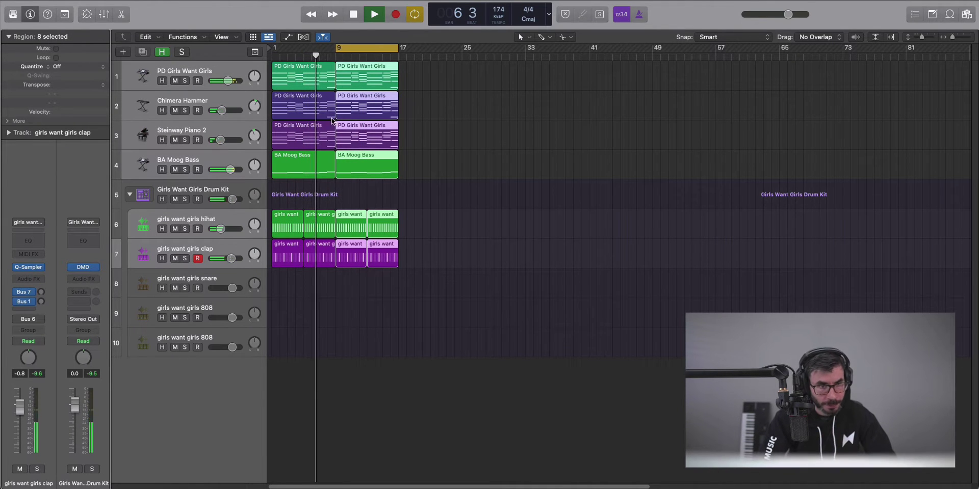
scroll(334, 127, up, 3)
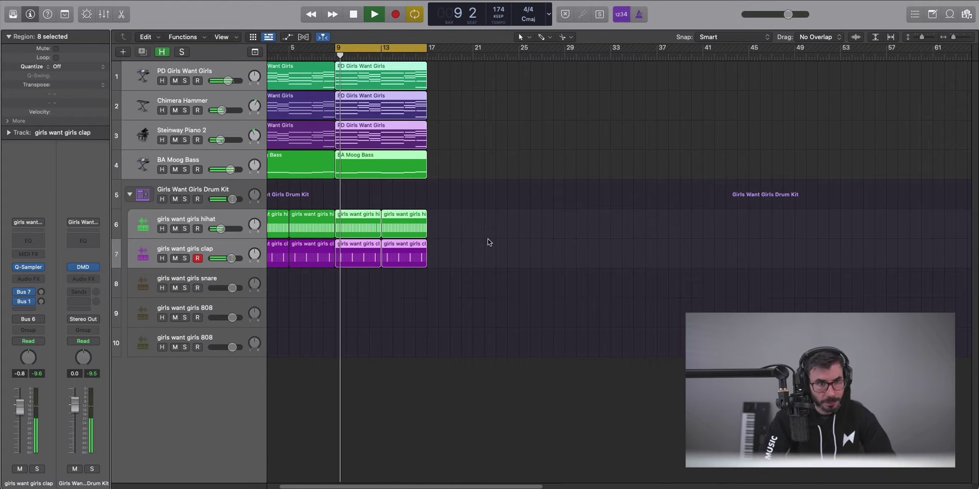
key(space)
drag(502, 250, 367, 257)
key(Delete)
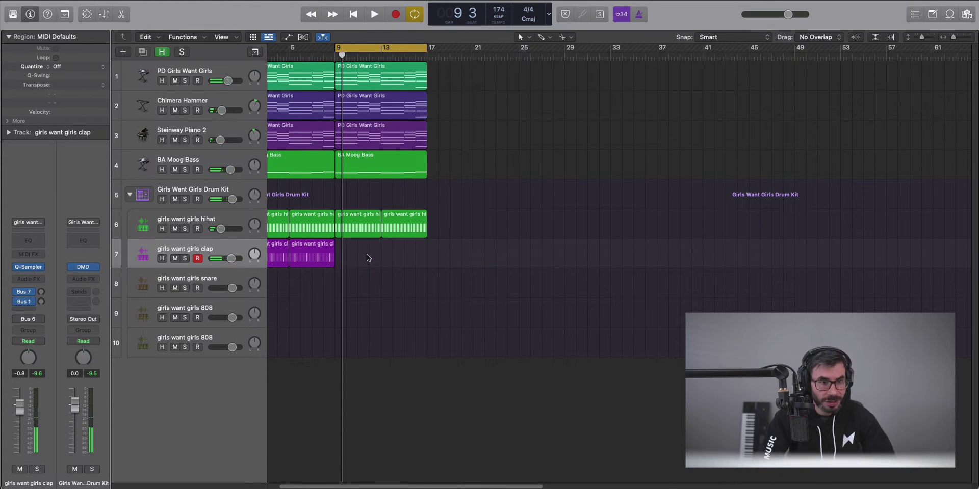
Create a pattern region at bar 9 on the snare track with its ninth step active, and cycle bars 9 to 13
right_click(340, 278)
click(346, 293)
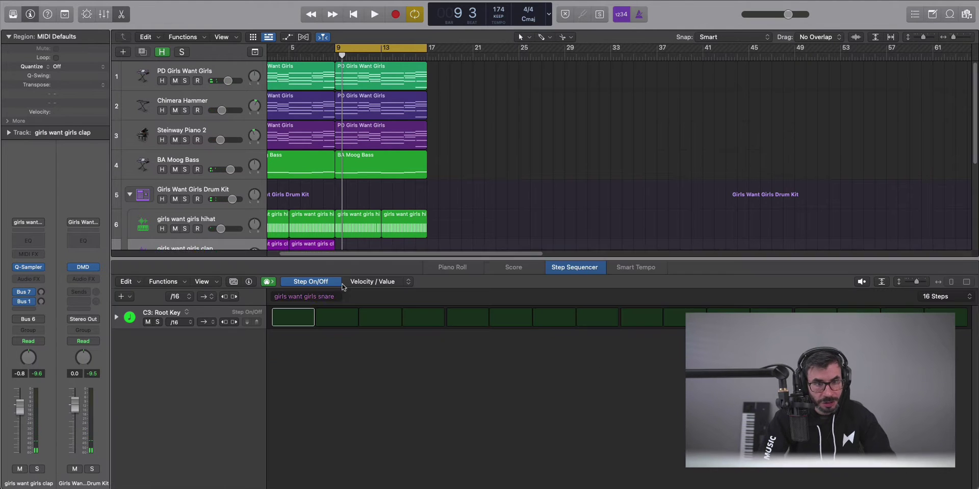
key(space)
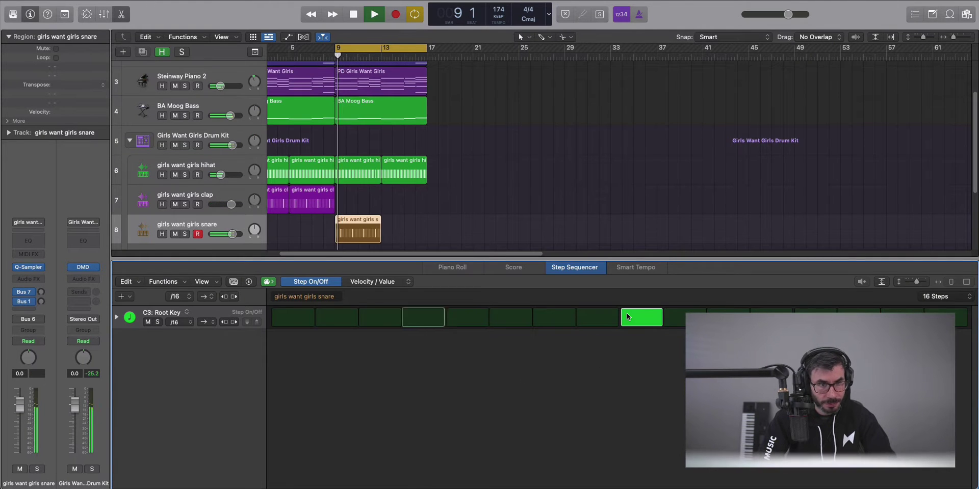
key(e)
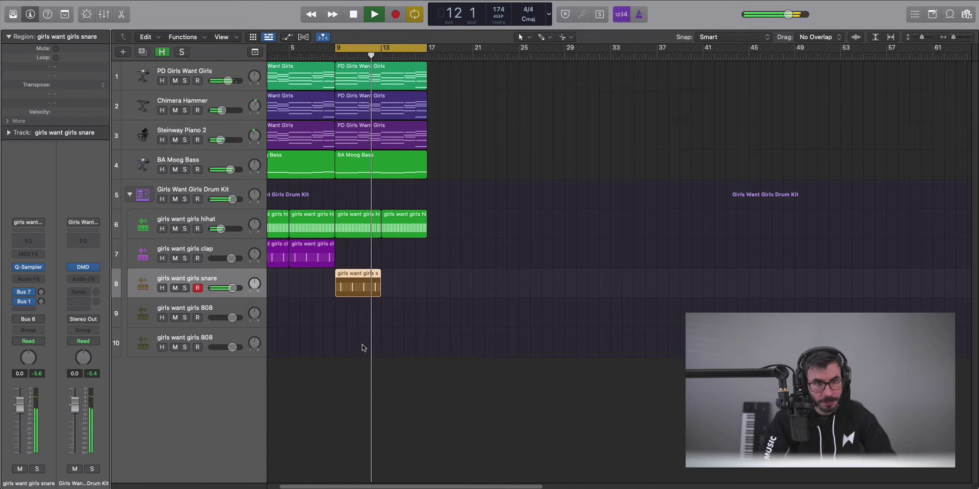
key(space)
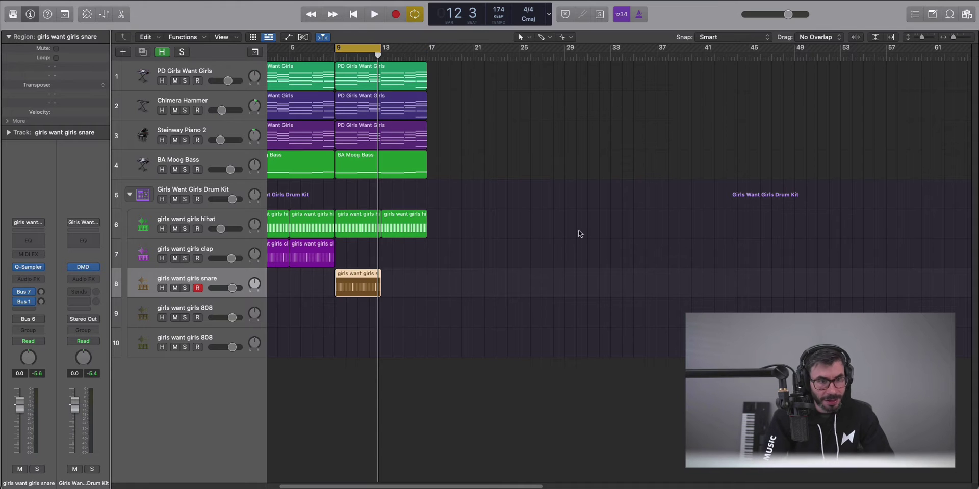
Add an empty software instrument track and move it between the BA Moog Bass and drum kit tracks
click(119, 54)
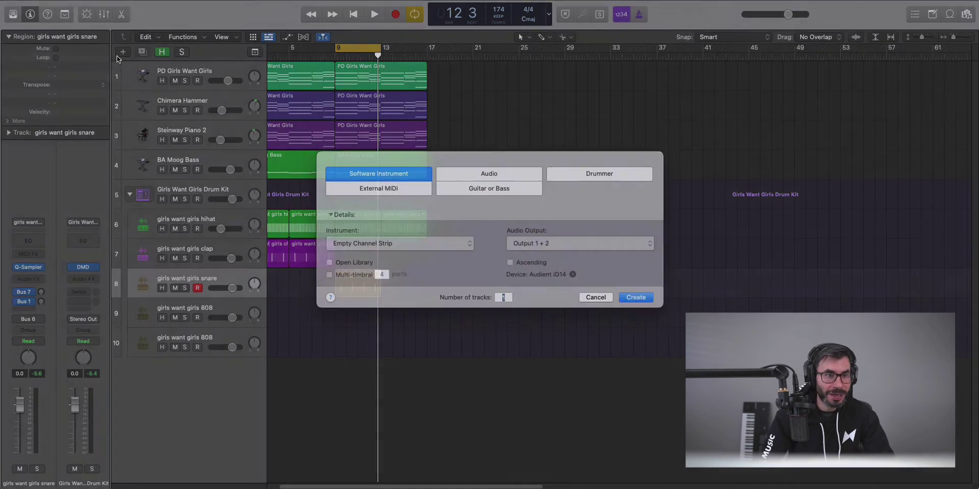
key(Return)
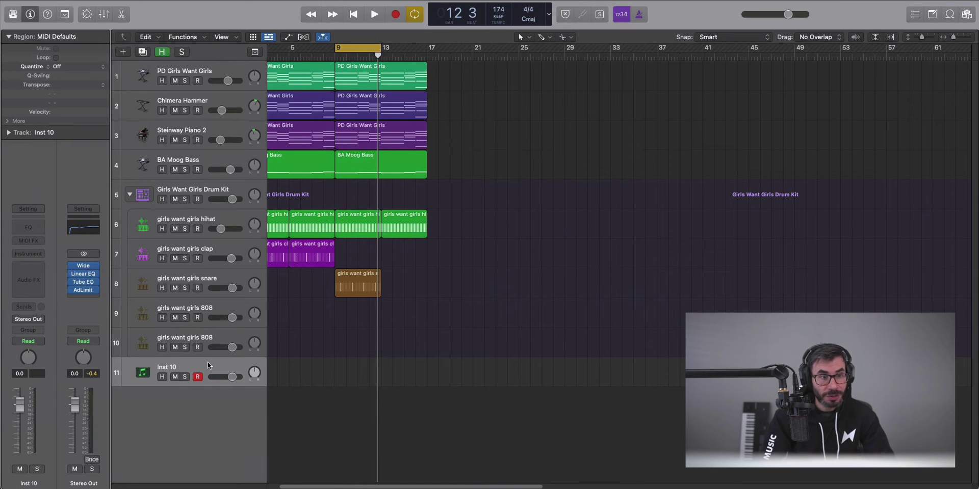
drag(208, 365, 219, 186)
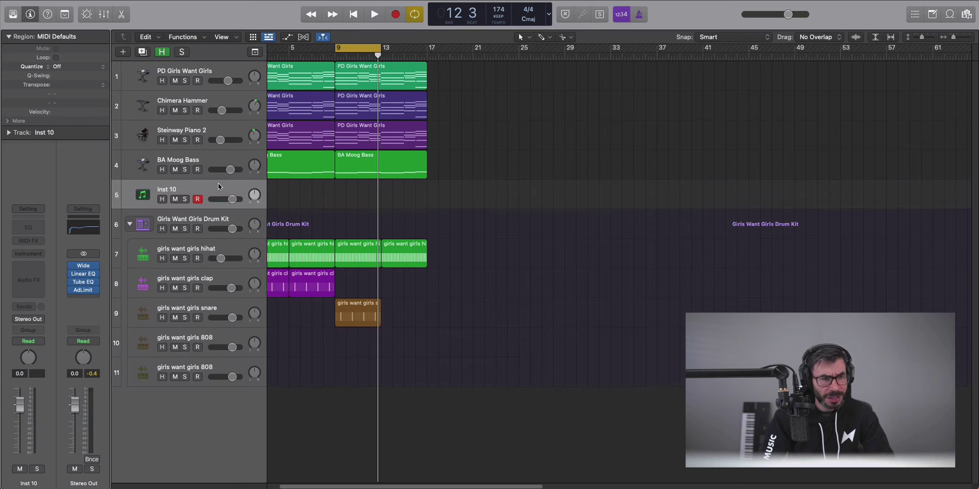
Load the user patch Toosie Slide (Lead) on the new instrument track and close the Library
click(12, 14)
click(49, 154)
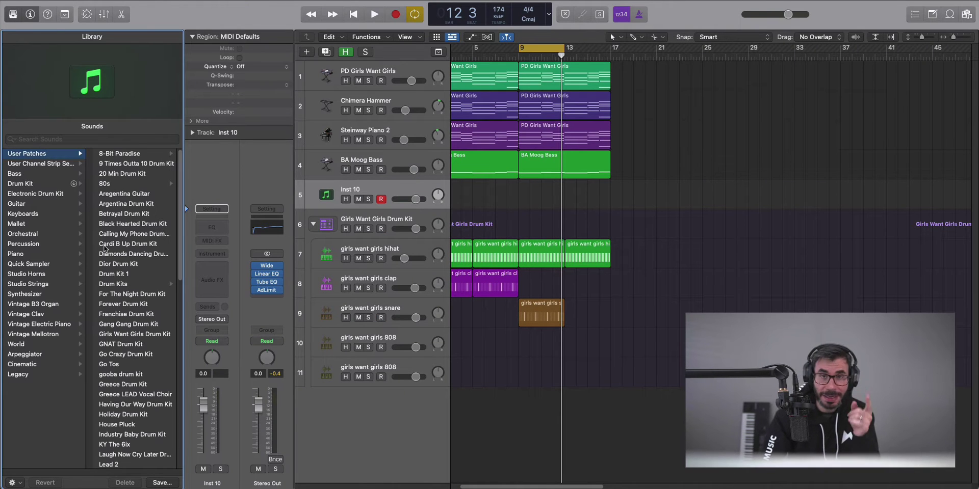
scroll(113, 413, down, 15)
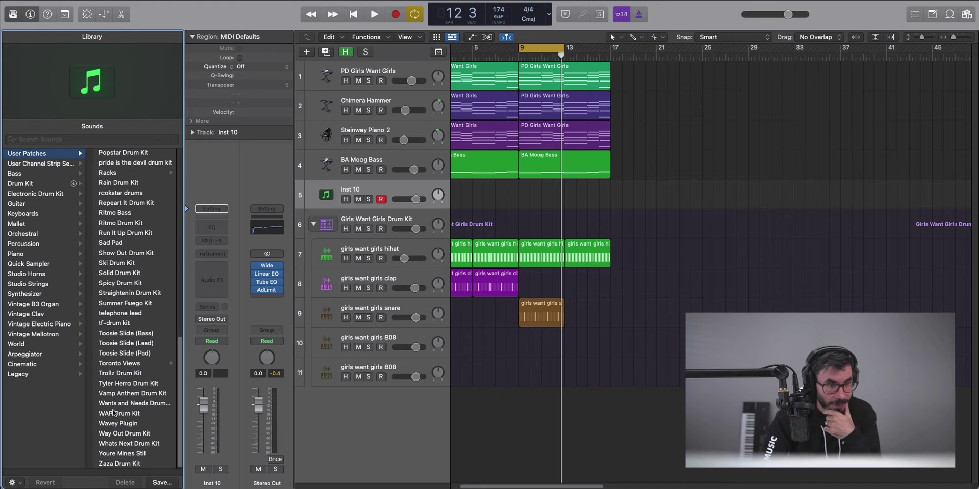
click(120, 343)
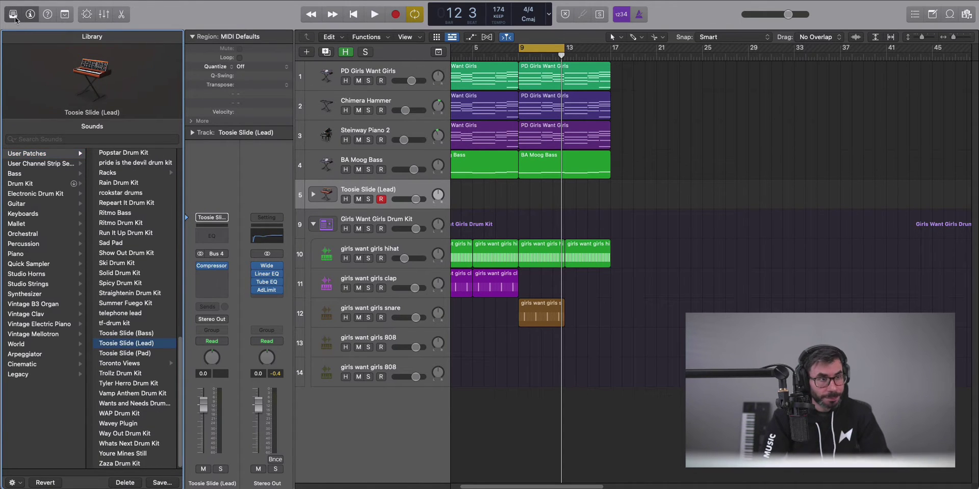
click(15, 18)
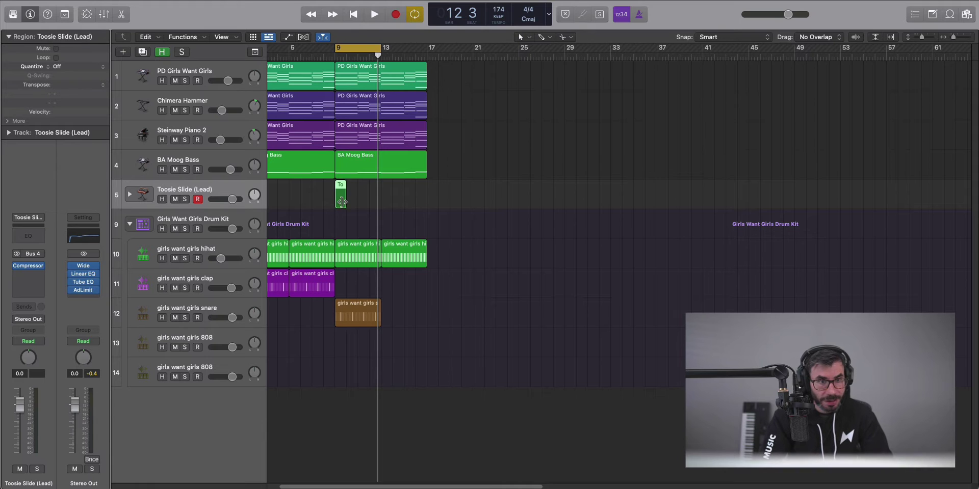
Create a region at bar 9 on the Toosie Slide (Lead) track, extend it to bar 13, and open it for note editing
drag(343, 203, 380, 203)
double_click(367, 196)
key(space)
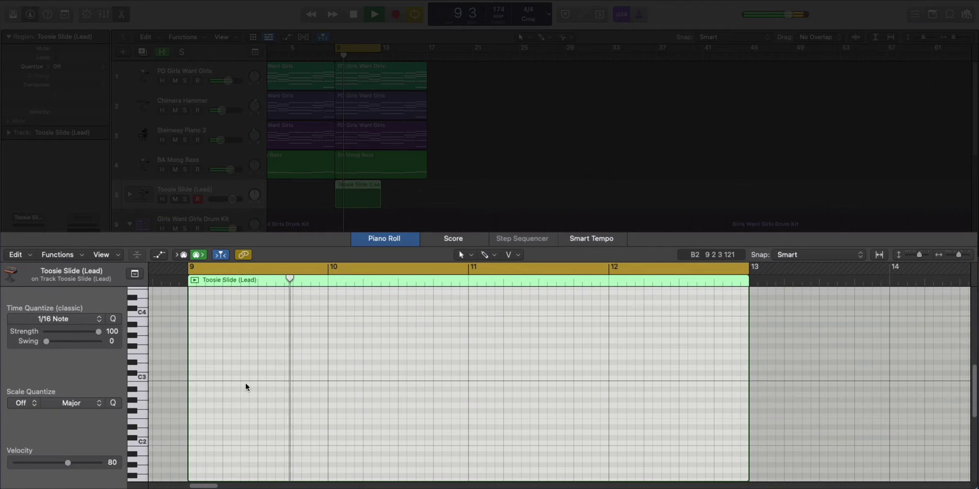
Add a C3 note at bar 9 beat 3, shorten it to end at bar 10, and play it back
key(space)
click(260, 377)
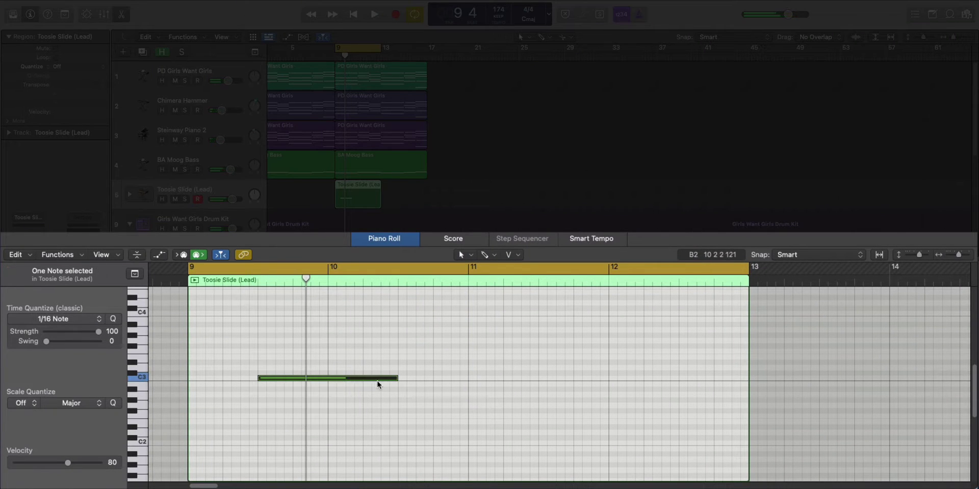
drag(397, 378, 327, 392)
key(space)
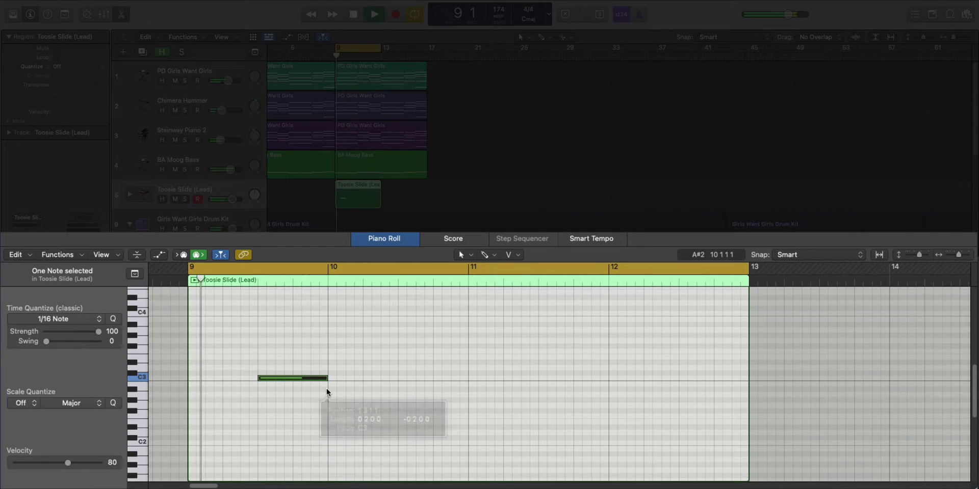
key(space)
key(space)
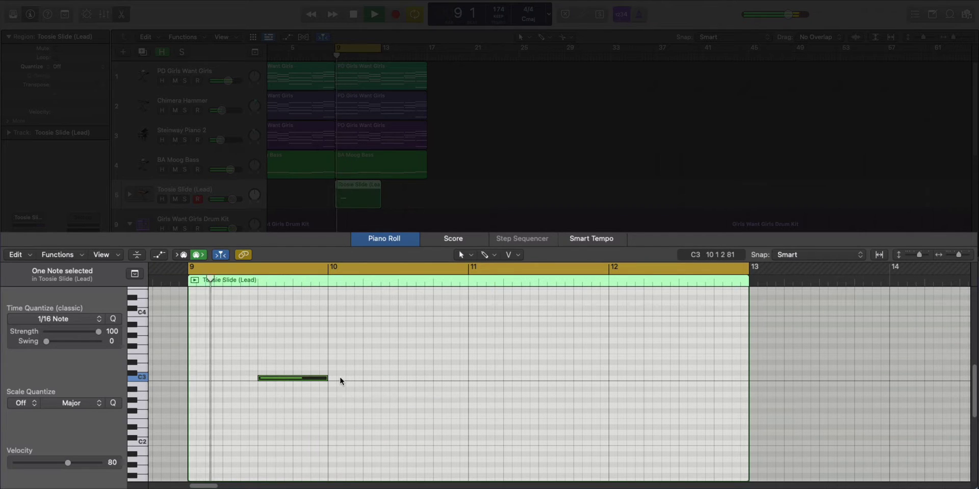
key(space)
Add a D3 note at the start of bar 10 and shorten it to an eighth note
click(335, 368)
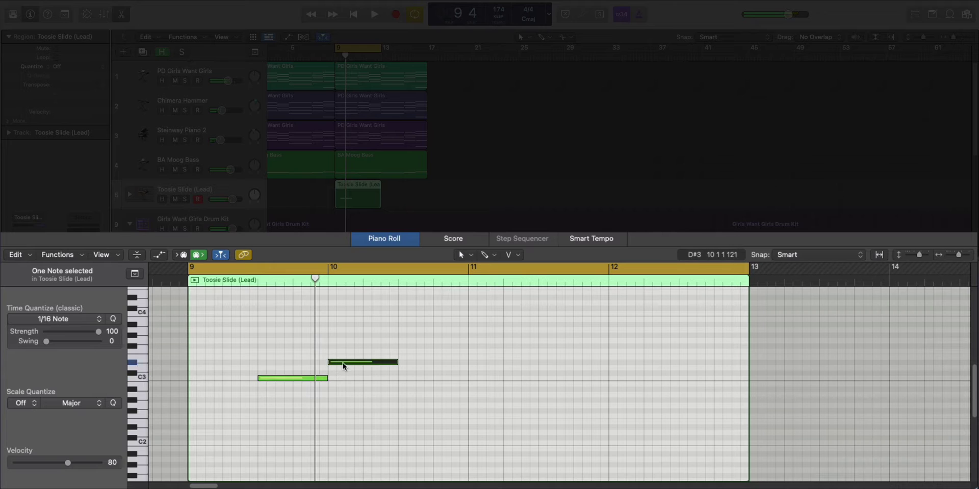
drag(394, 368, 345, 369)
key(space)
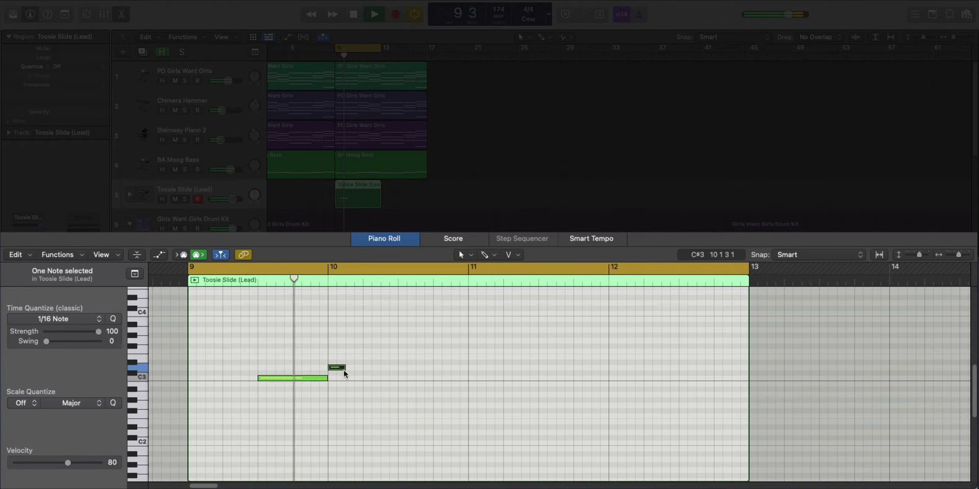
key(space)
Continue bar 10 with consecutive eighth notes D#3, D3, D#3 and D3, plus a separate D3 on beat 4
click(349, 362)
click(366, 368)
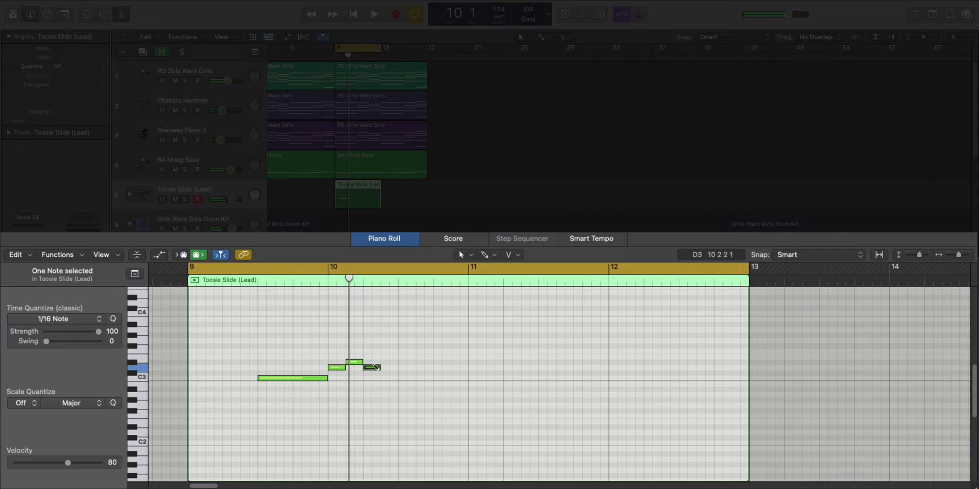
click(385, 362)
click(404, 368)
key(space)
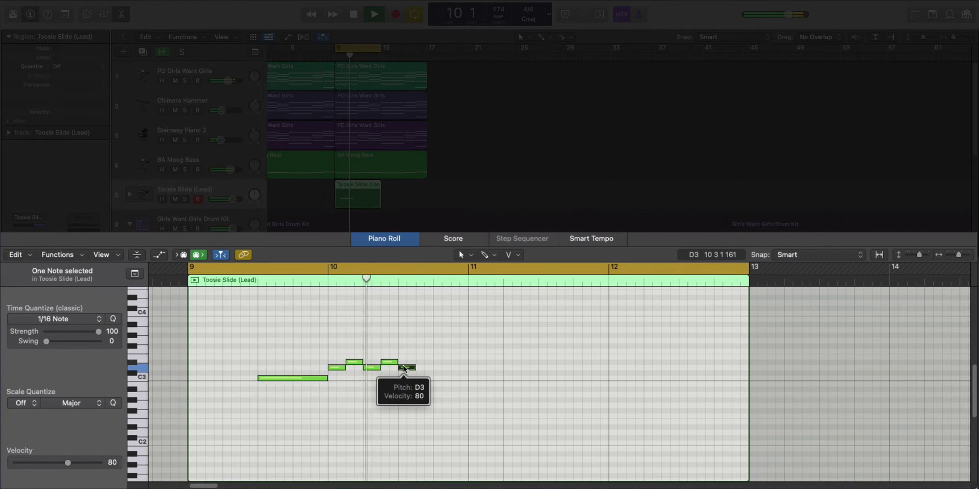
key(space)
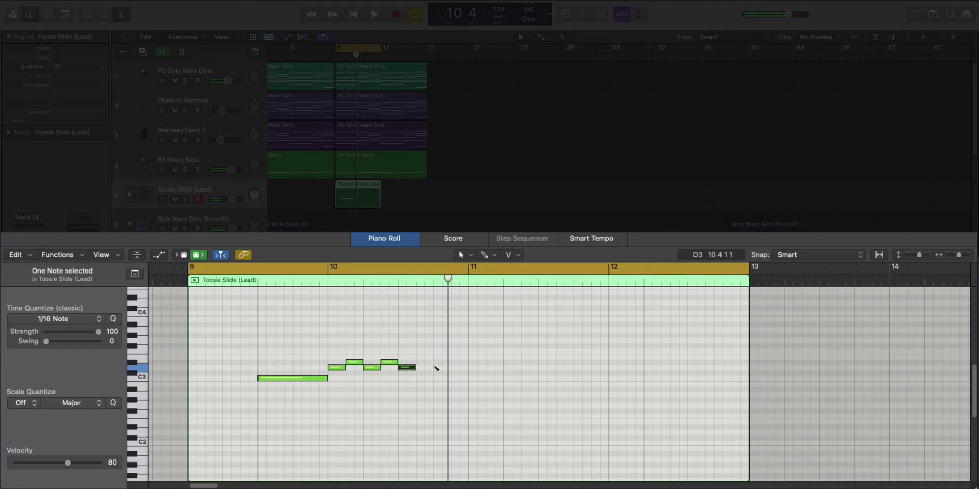
click(434, 368)
key(space)
click(434, 367)
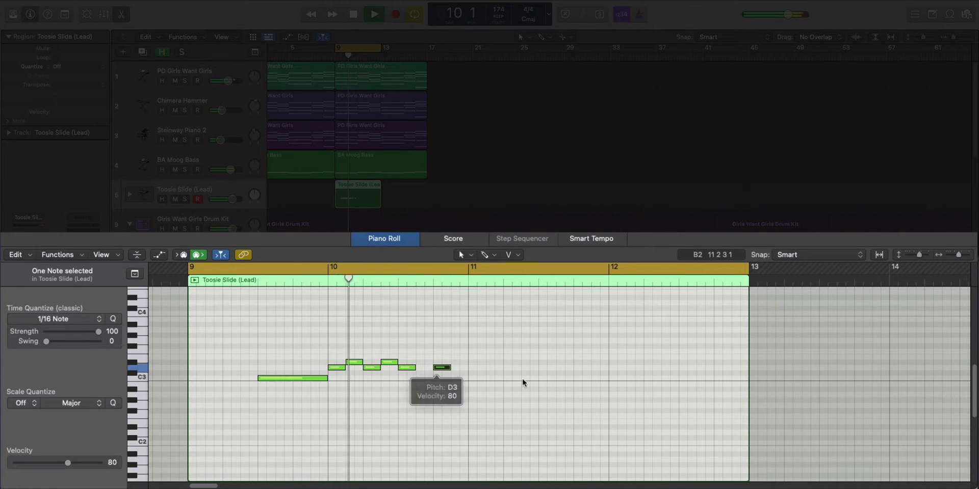
key(space)
Repeat the seven-note phrase from bar 11 beat 3 and lower the last note of the copy to C3
drag(491, 398, 251, 332)
key(cmd+r)
key(space)
key(super+Left)
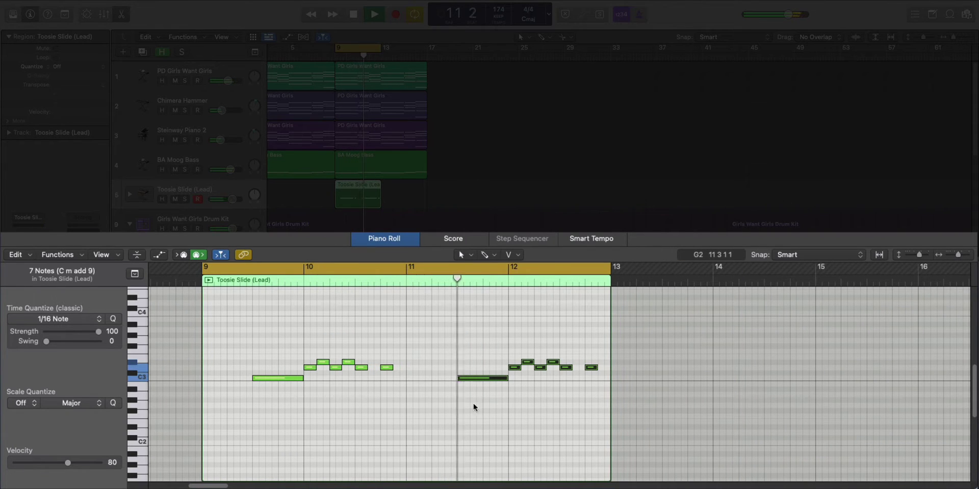
super+click(591, 378)
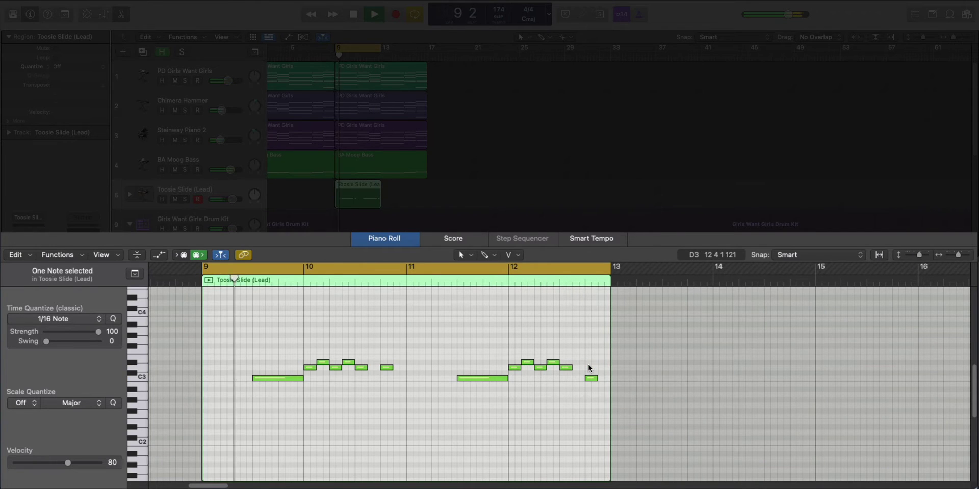
ctrl+alt+click(588, 366)
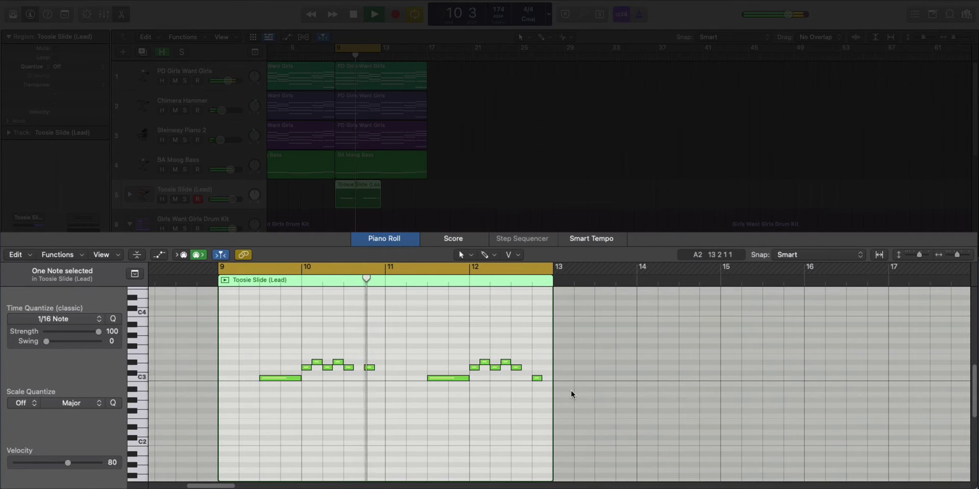
Repeat all 14 lead notes across bars 13 to 17 and cycle that section
drag(572, 393, 237, 339)
key(super+r)
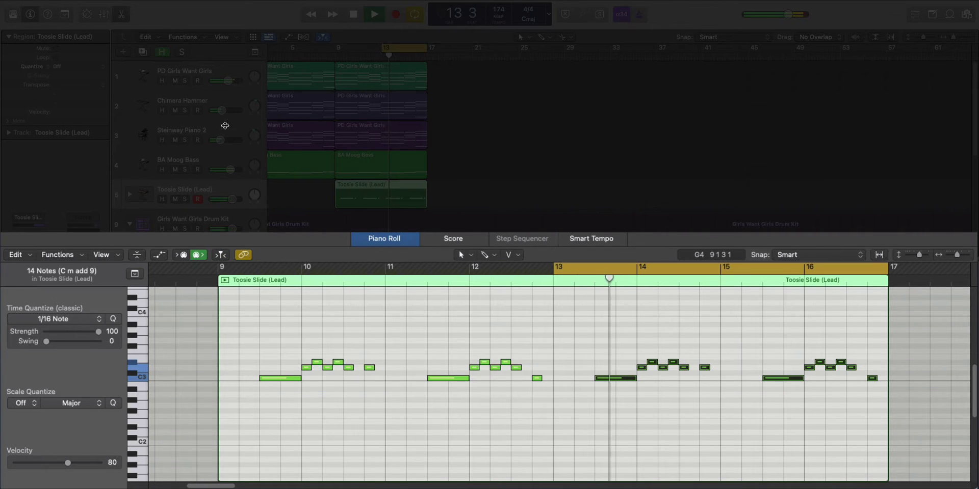
scroll(356, 243, down, 3)
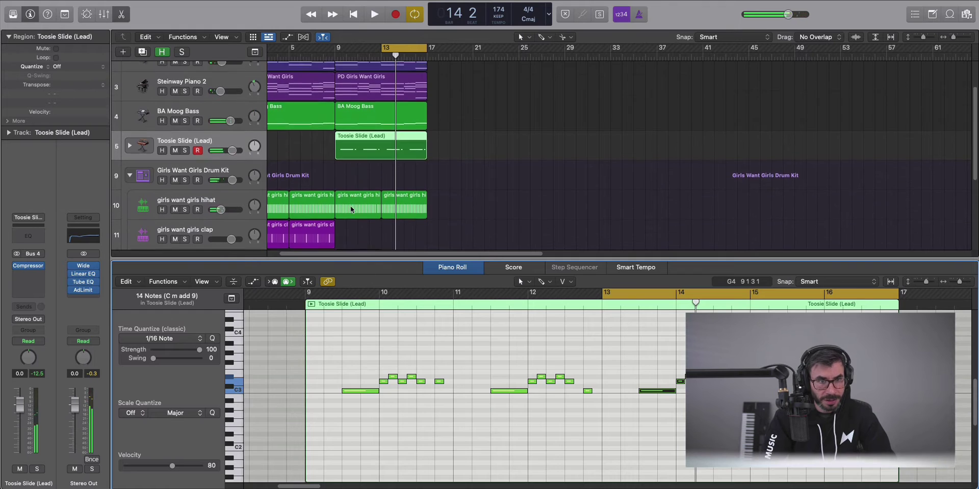
click(355, 243)
scroll(324, 208, up, 2)
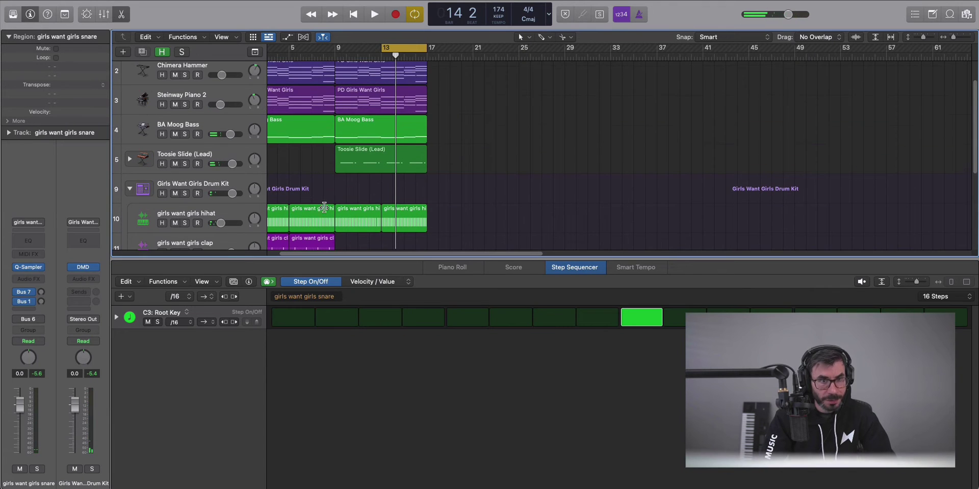
Insert a Space Designer reverb after the compressor on the Toosie Slide (Lead) track and play the section with it
click(218, 157)
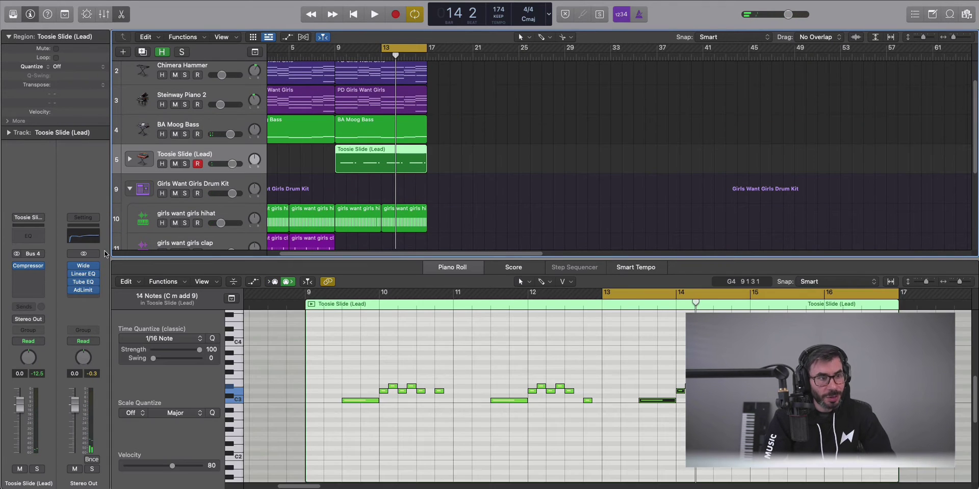
click(33, 277)
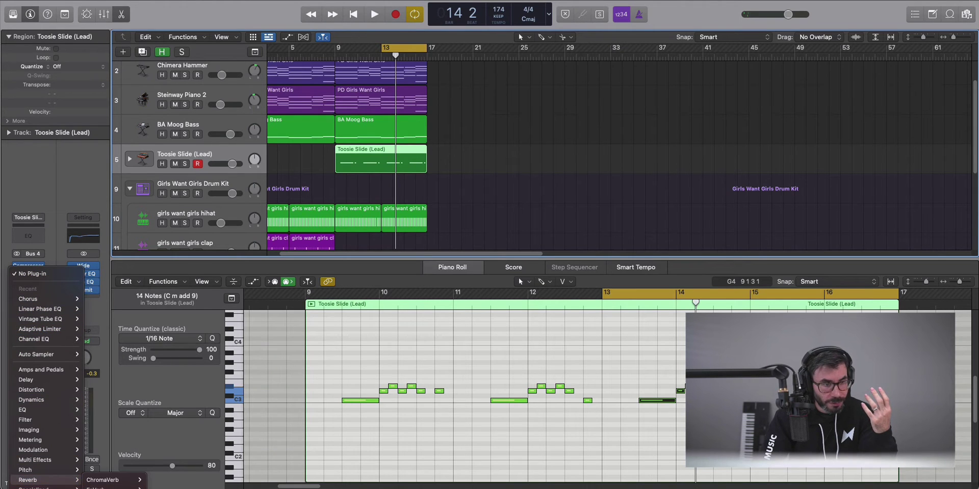
click(110, 488)
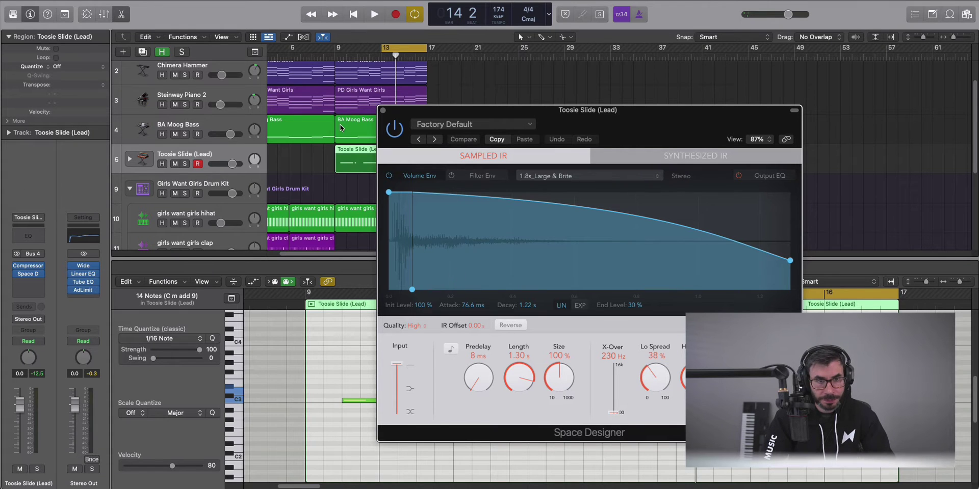
key(space)
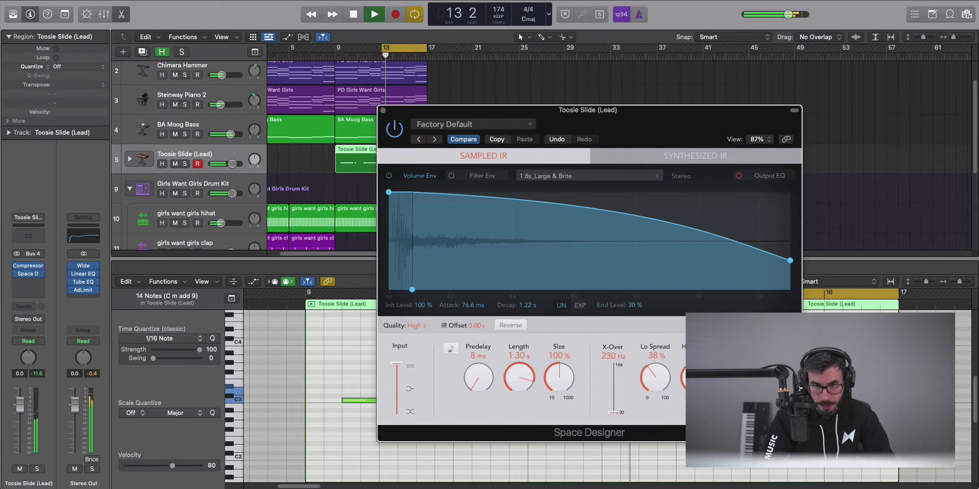
click(383, 110)
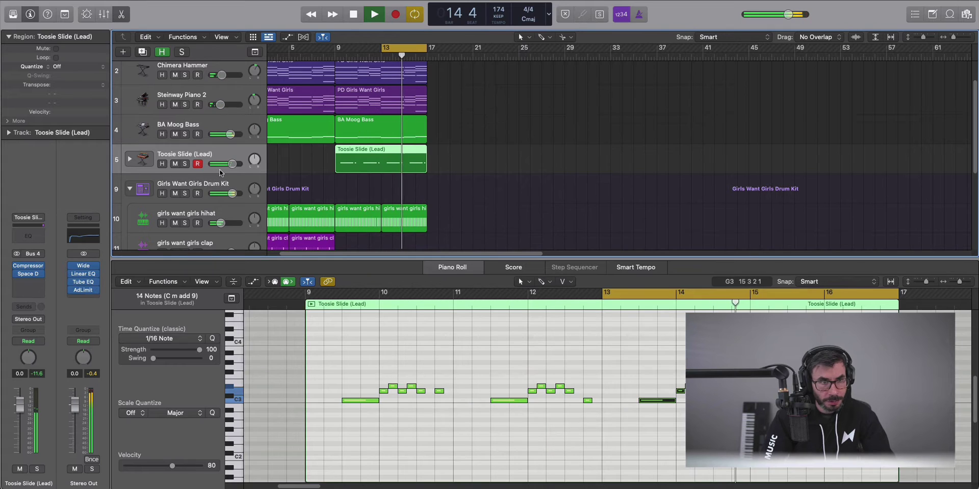
Lower the Toosie Slide (Lead) track's volume to -3.0 dB, close the editor and stop playback
drag(230, 164, 228, 165)
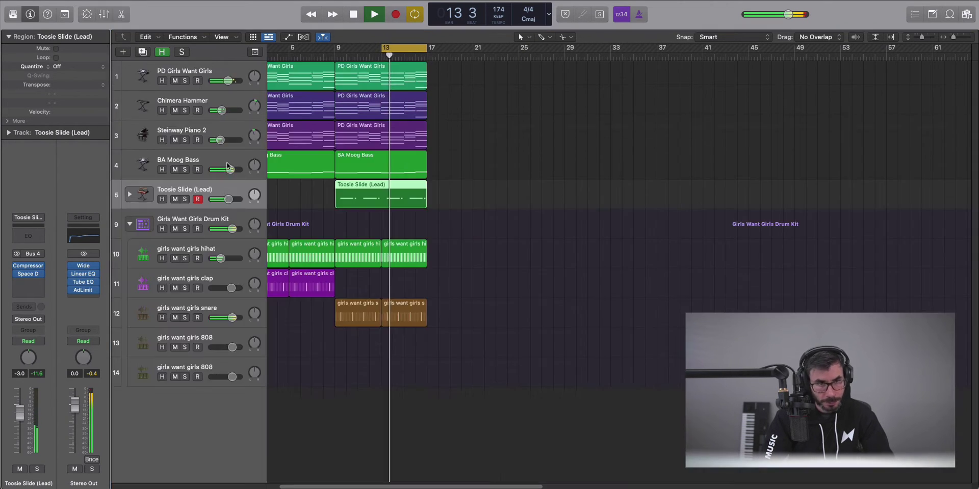
key(e)
key(space)
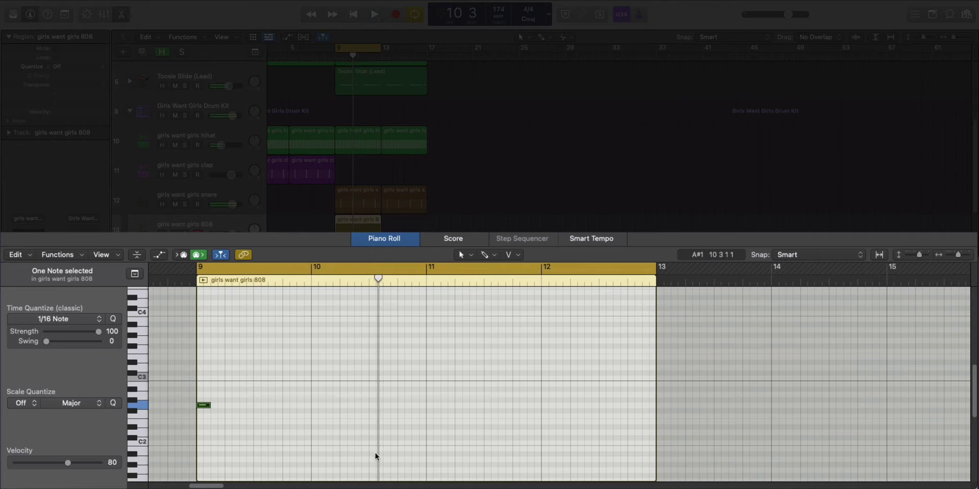
Add G2 notes to the 808 region at 10 3 3, 10 4 3, 11 1 1 and 12 4 3
click(386, 405)
key(space)
click(414, 405)
key(space)
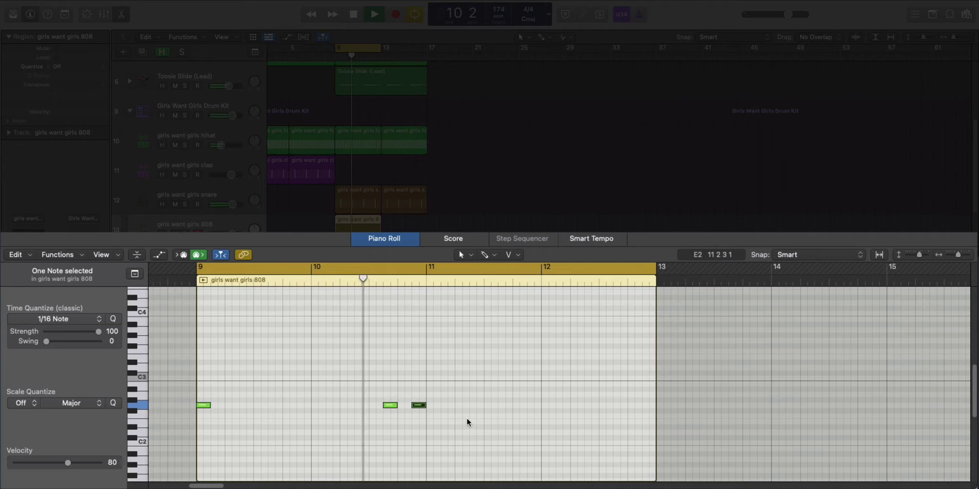
click(431, 405)
key(space)
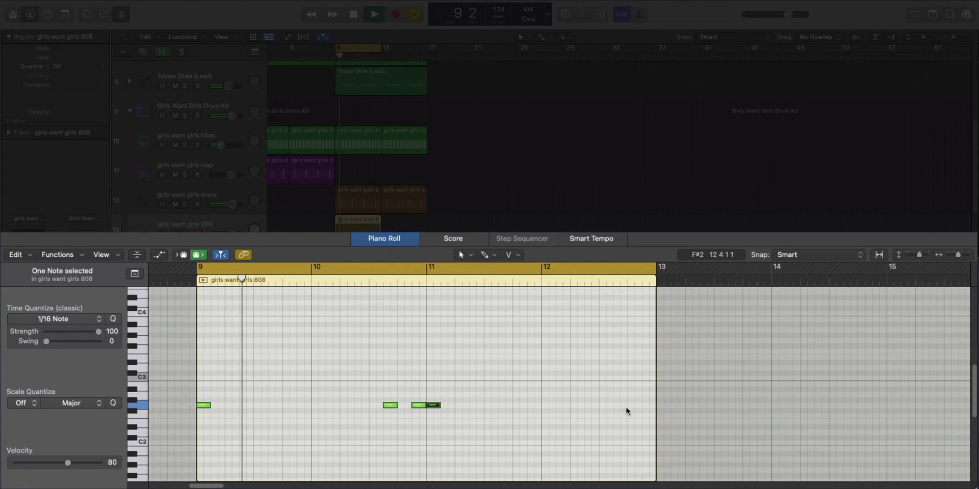
click(646, 405)
key(space)
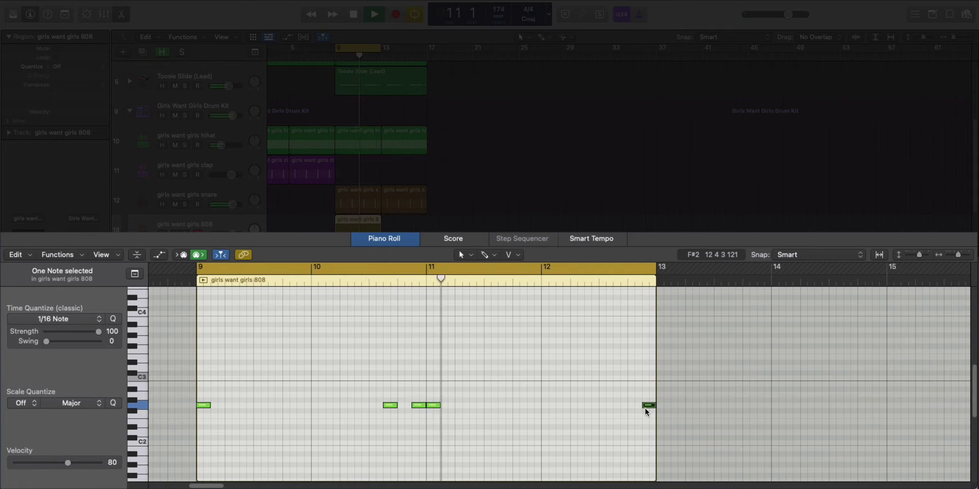
Repeat all five 808 notes from bar 13, cycle the region and trim its end to bar 17
drag(714, 422, 582, 412)
drag(446, 402, 234, 306)
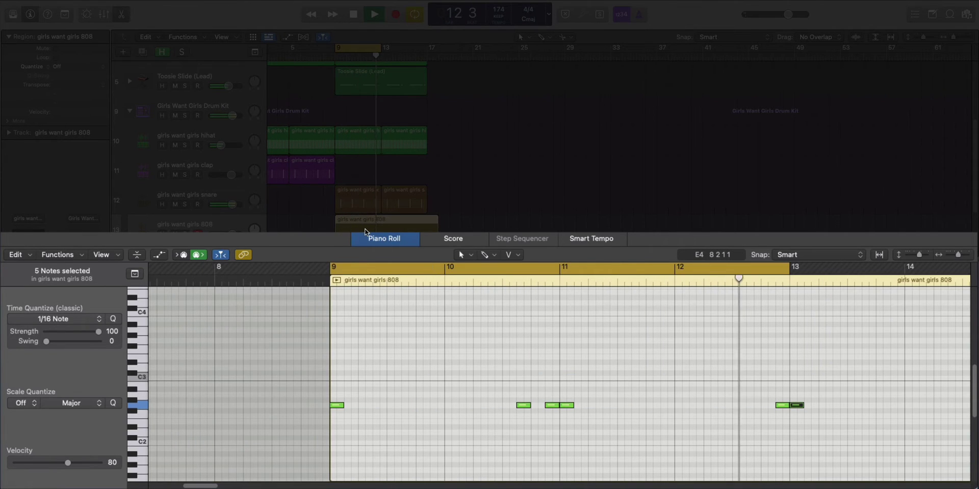
key(u)
scroll(337, 387, down, 5)
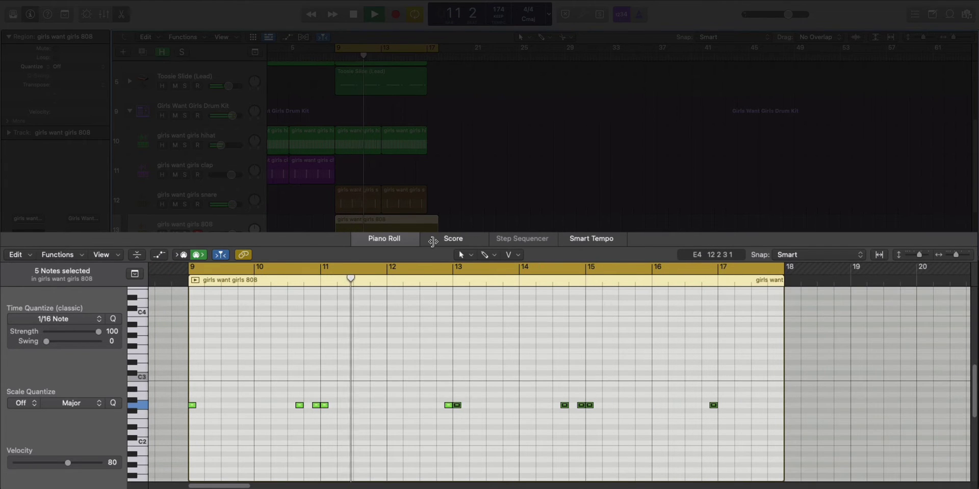
drag(434, 240, 424, 240)
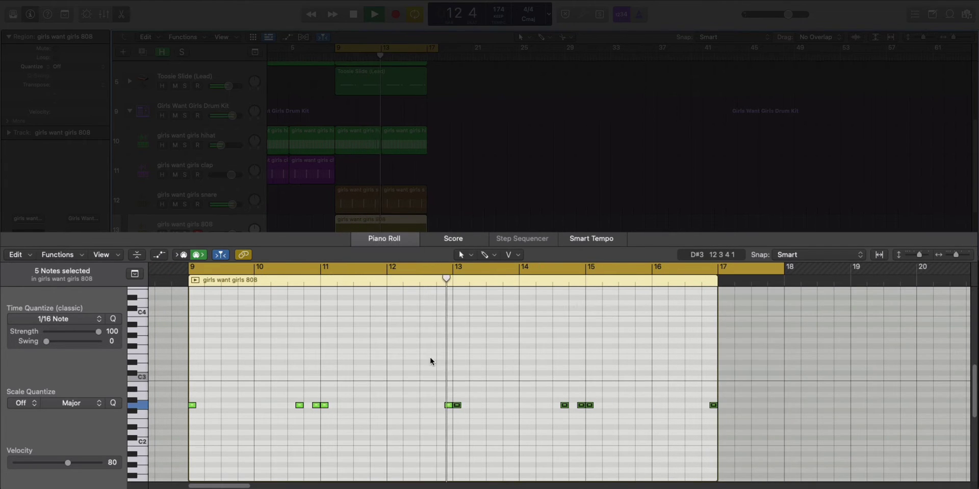
Move the 808 note just before bar 13 an eighth note earlier, to 12 4 1, and play the section
key(space)
click(443, 406)
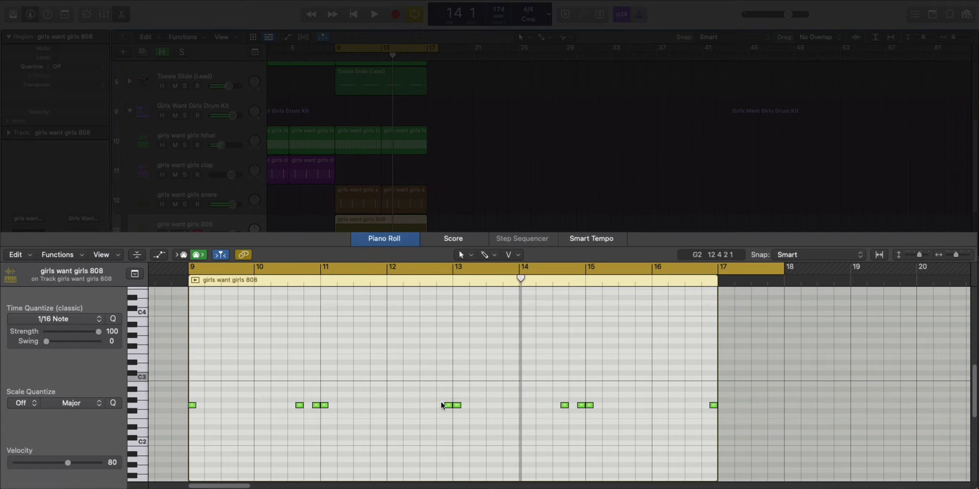
mouse_move(445, 406)
mouse_down()
mouse_move(390, 406)
mouse_move(438, 405)
mouse_up()
key(super+Right)
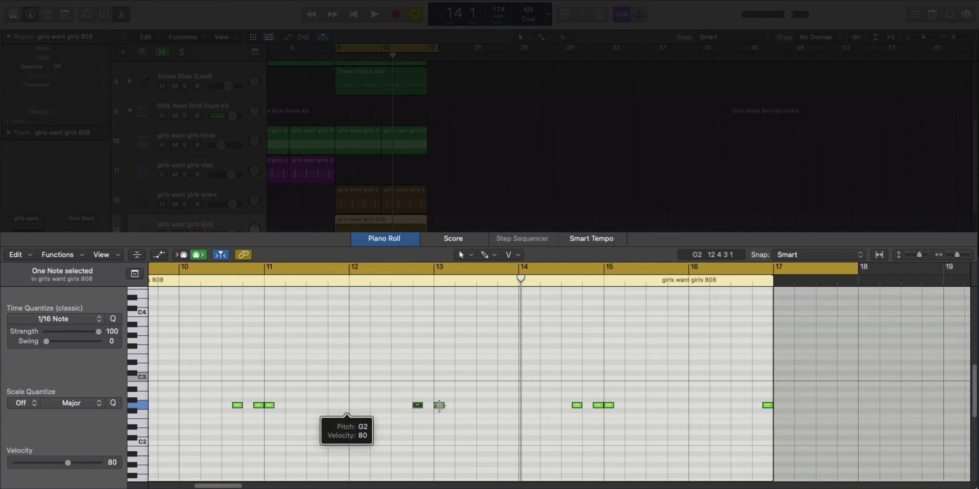
key(space)
key(super+Left)
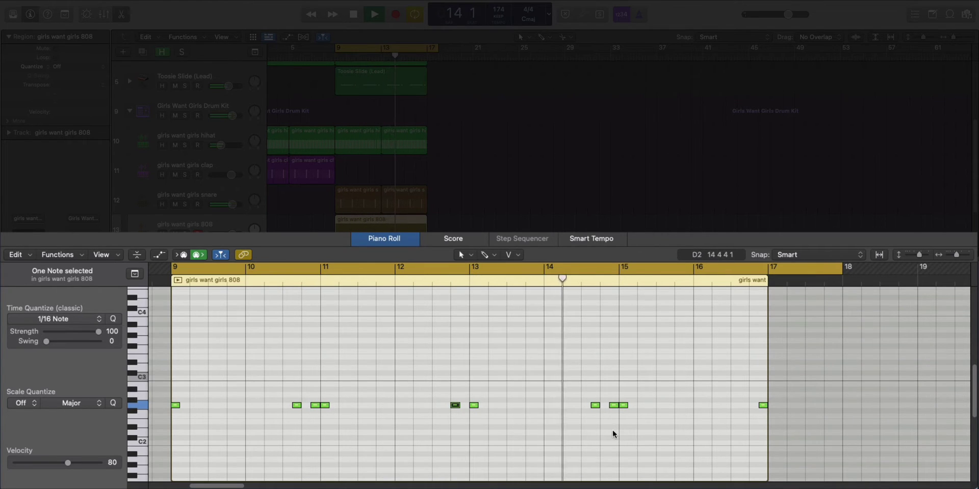
Move the 808 note at 14 3 3 to 14 4 1, delete the following two notes and add a G2 at bar 15
key(space)
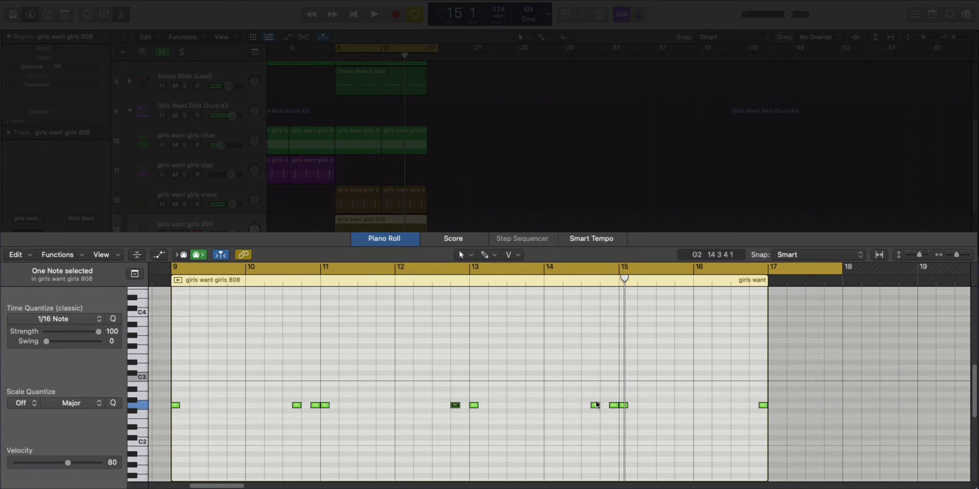
drag(598, 406, 626, 411)
key(Delete)
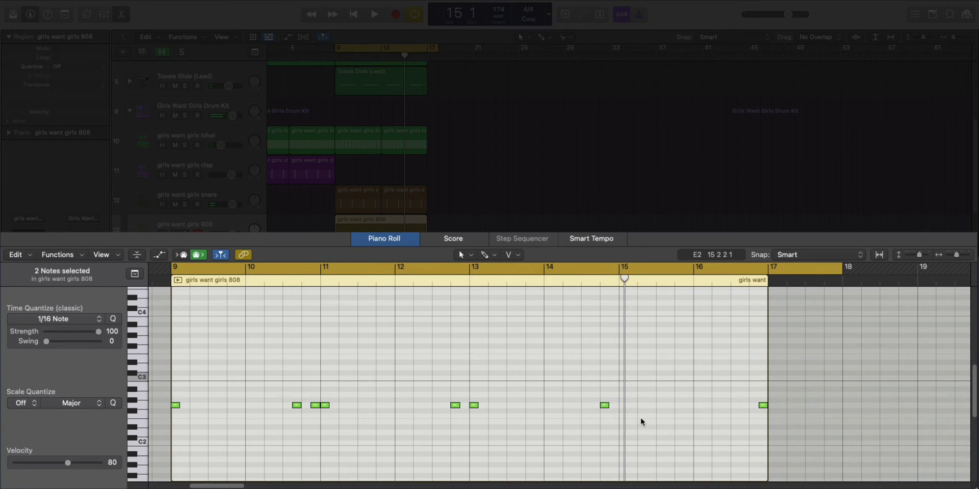
key(space)
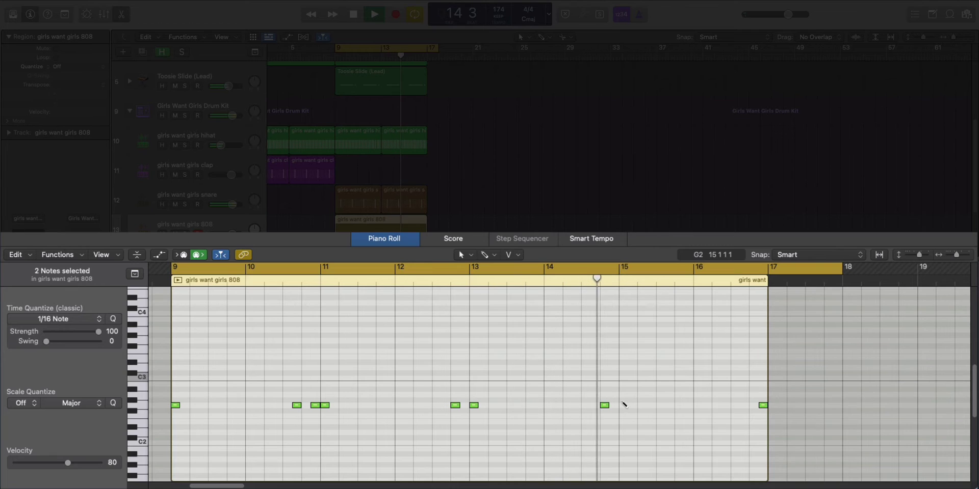
click(623, 405)
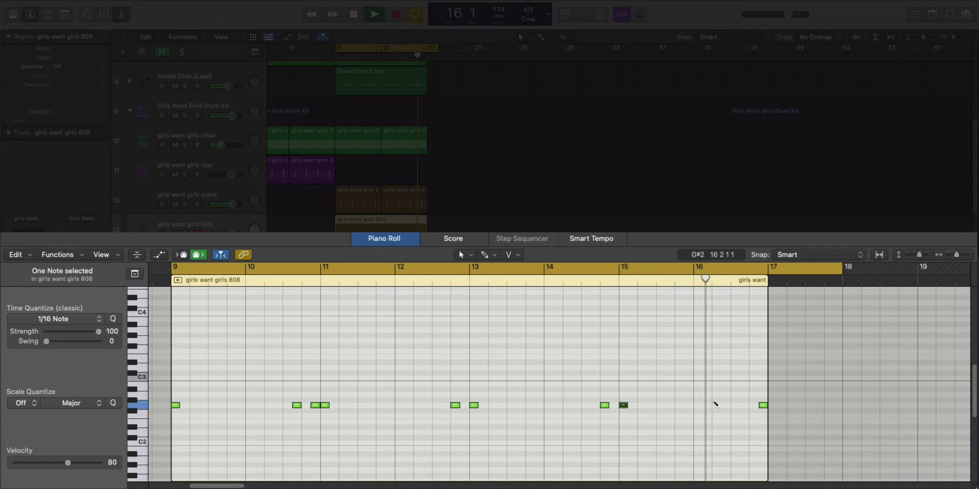
Add G2 808 notes at 16 2 1 and 16 3 3, and delete the last note before bar 17
super+click(716, 400)
key(space)
drag(716, 400, 718, 404)
key(super+Right)
key(super+Right)
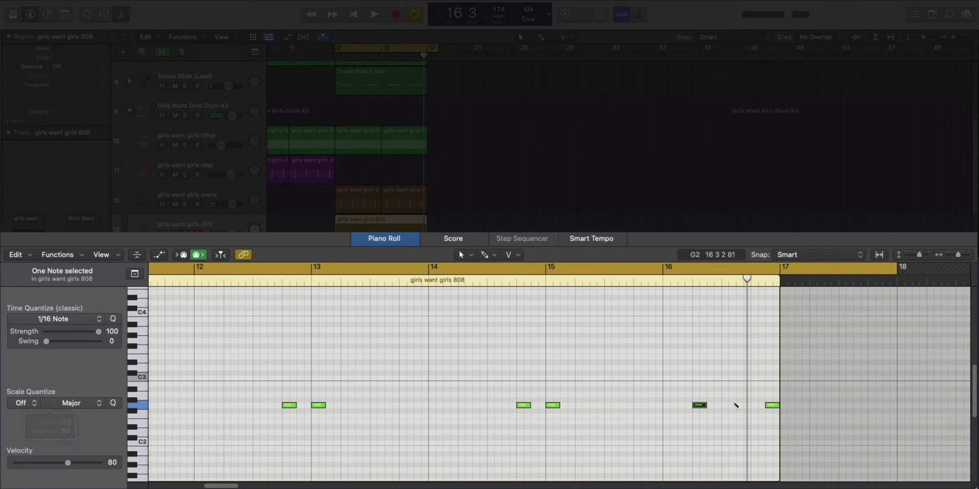
key(space)
key(super+Left)
key(super+Left)
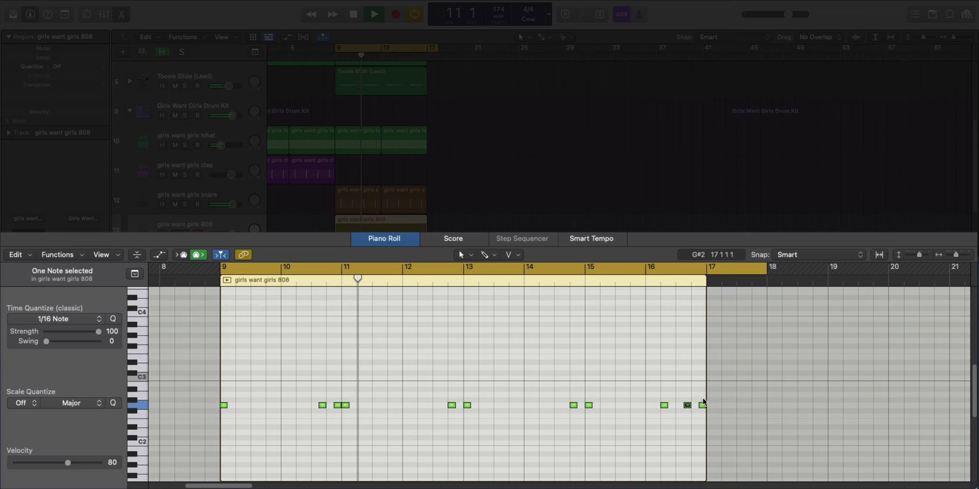
key(Delete)
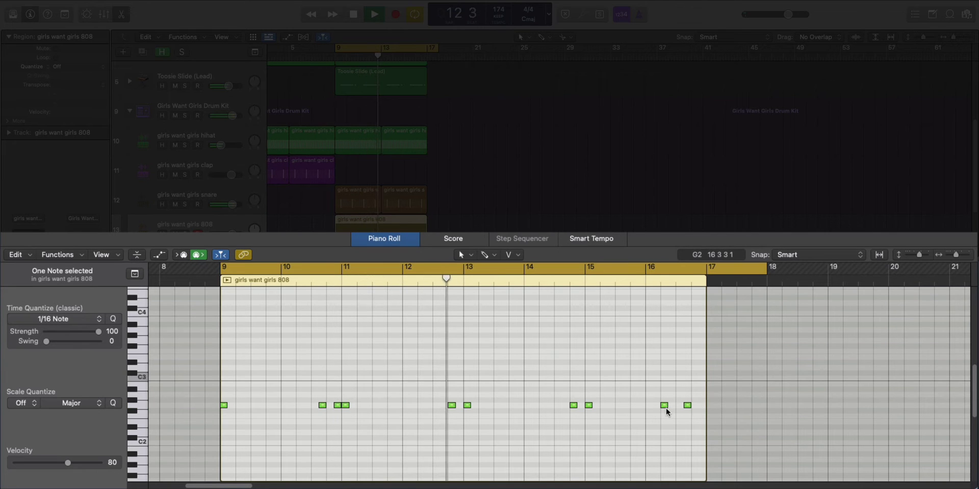
Transpose all eleven 808 notes down two octaves to G0 and set their velocity to 100
key(super+Right)
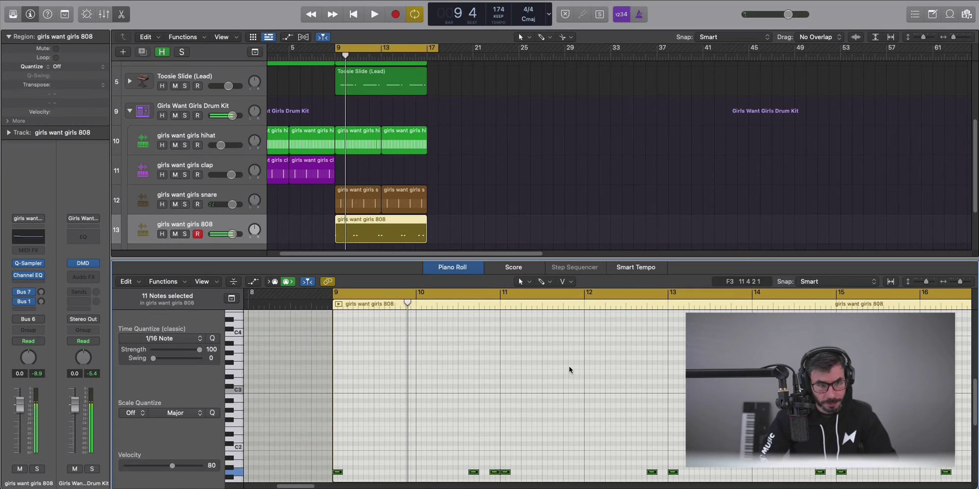
key(x)
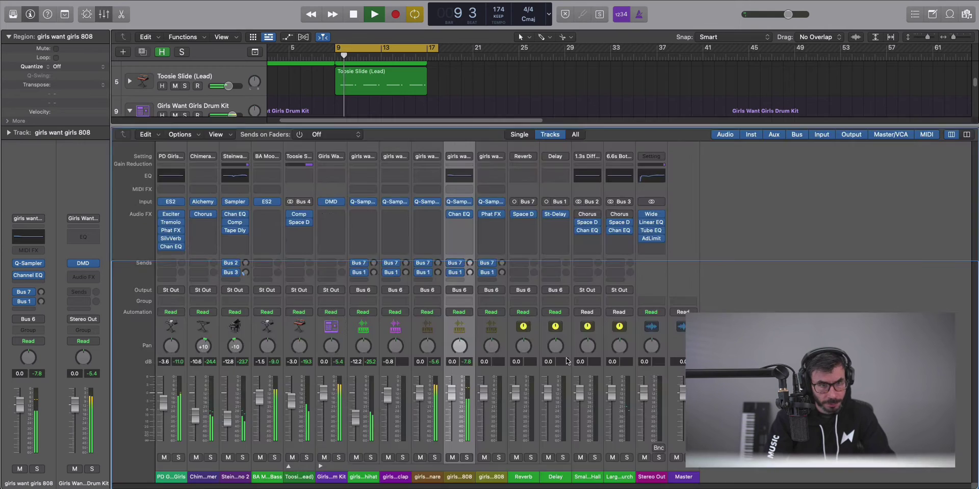
key(x)
key(p)
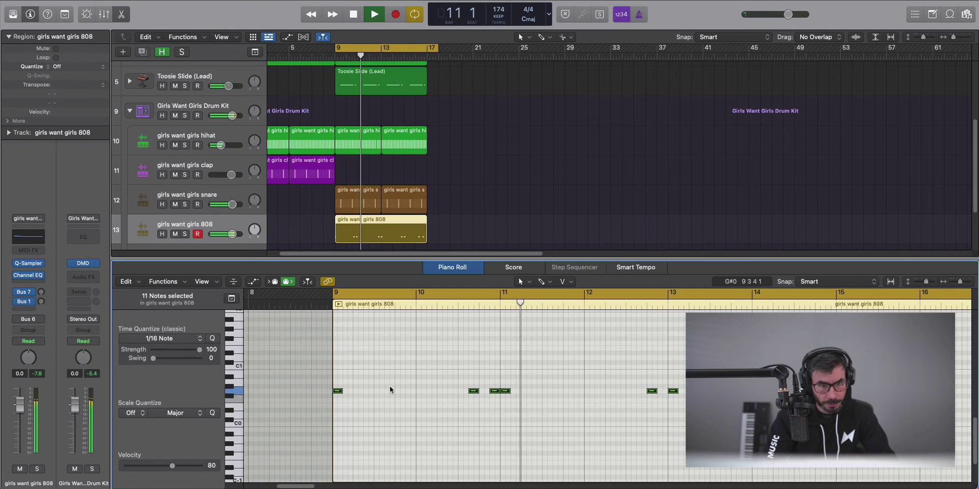
key(super+a)
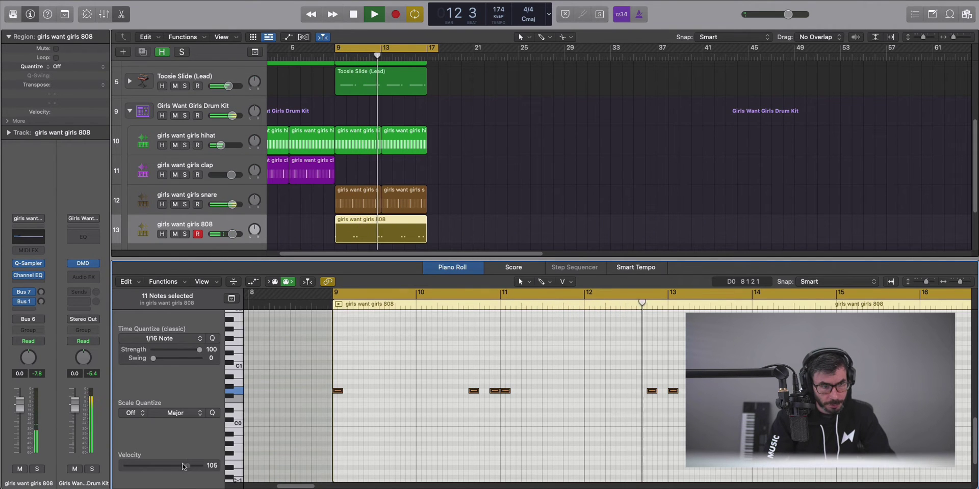
drag(172, 466, 184, 463)
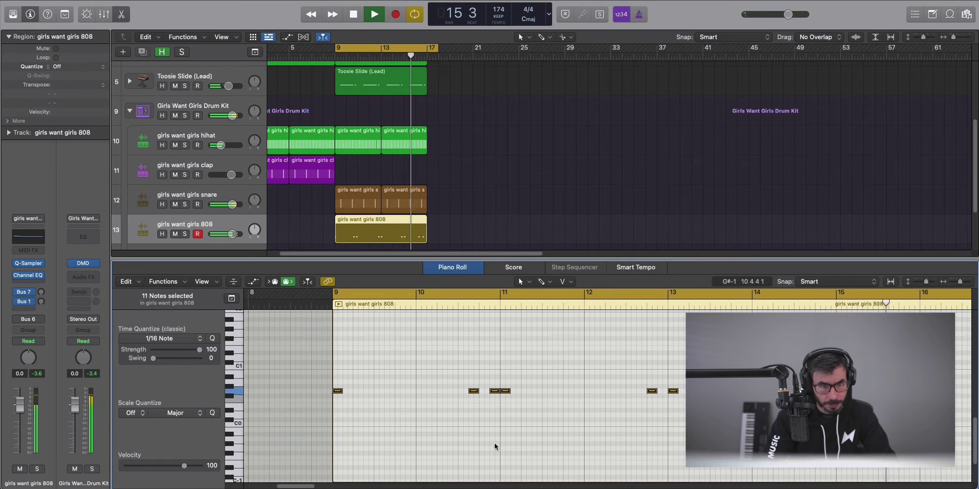
key(space)
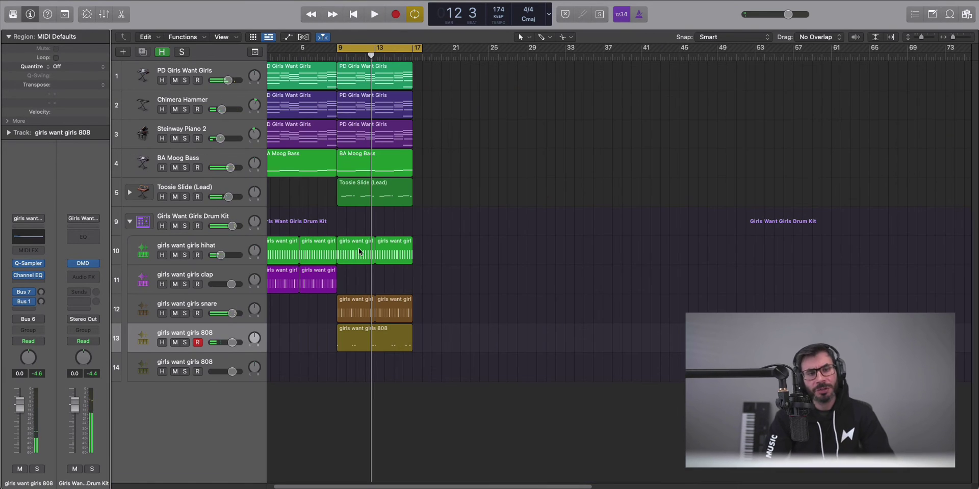
Convert the bar 9 hi-hat region to a MIDI region, delete the one at bar 13 and cycle bars 9 to 13
click(360, 251)
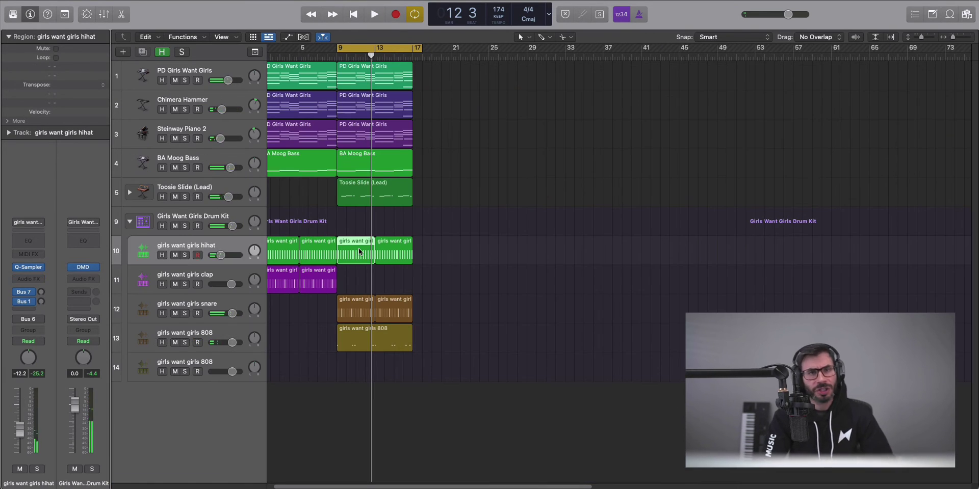
right_click(360, 250)
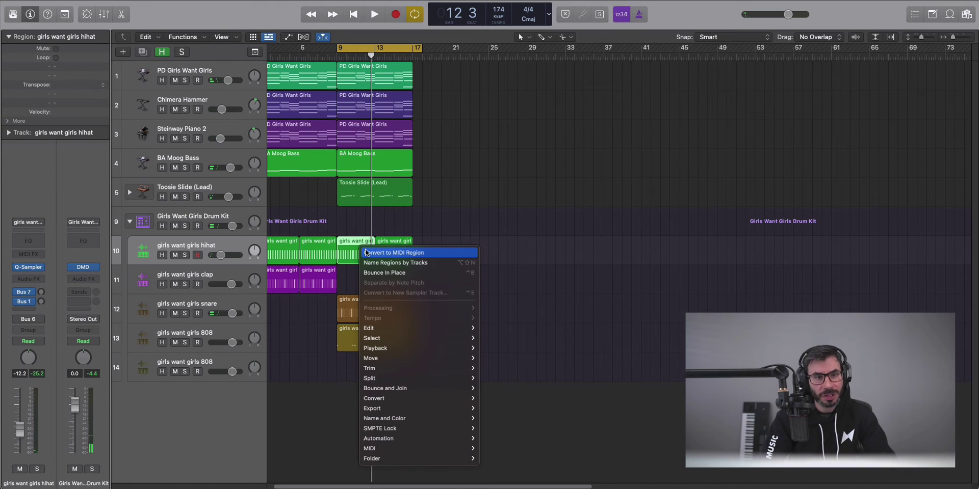
click(382, 255)
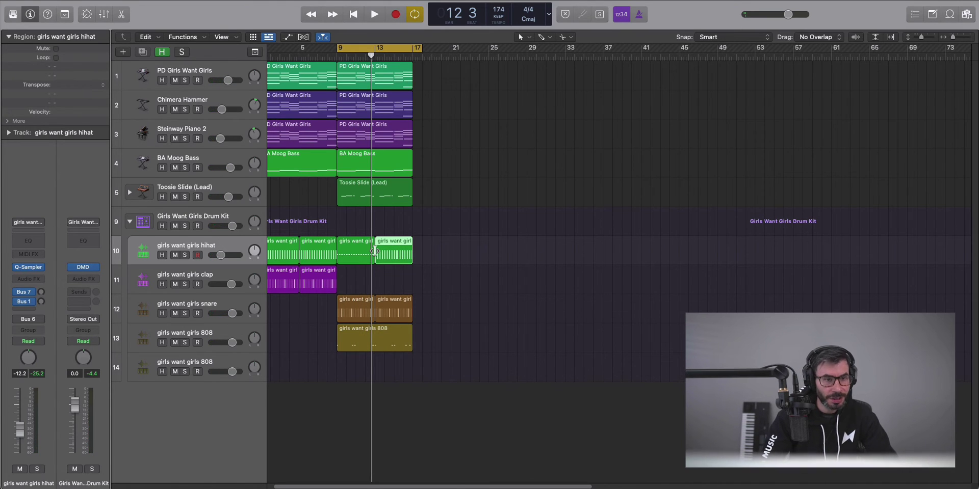
key(Delete)
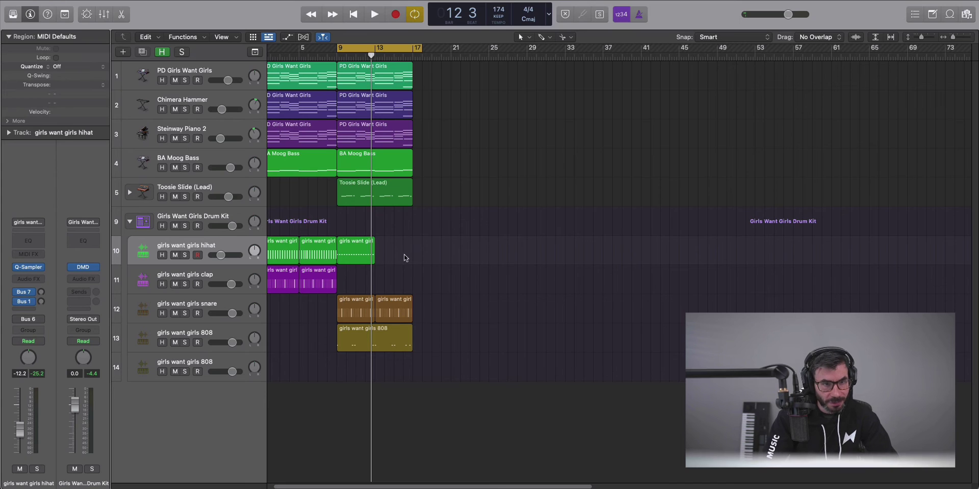
key(super+u)
Open the converted hi-hat region's notes, assign the Brush Tool as the secondary tool and set time quantize to 1/16 Triplet (1/24)
double_click(365, 249)
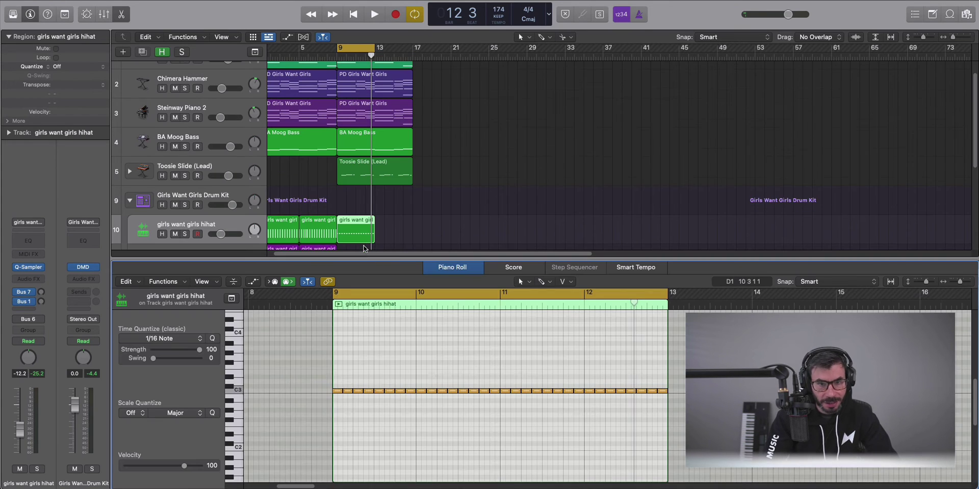
click(567, 288)
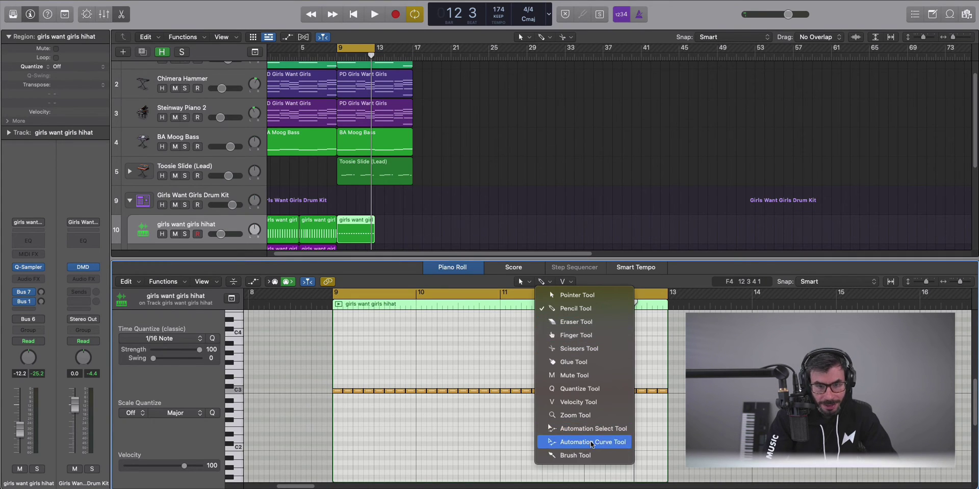
click(586, 454)
click(173, 338)
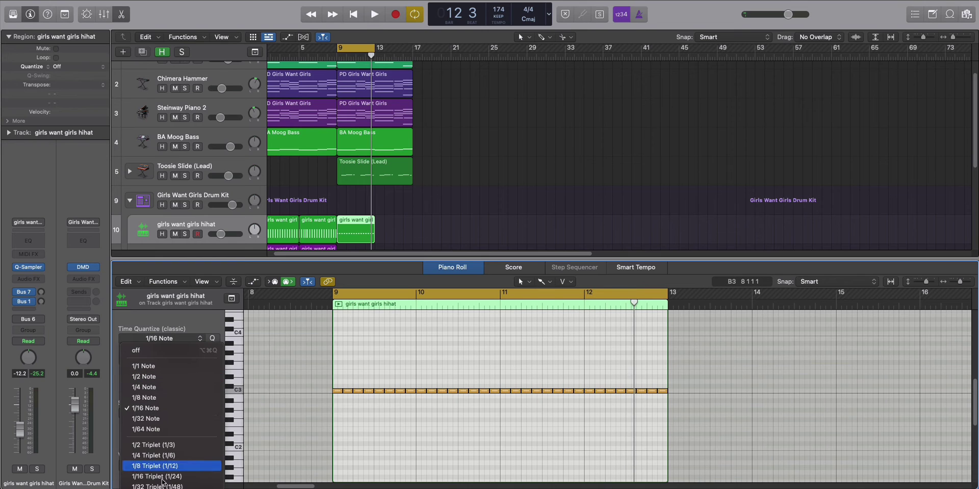
click(156, 476)
Brush 1/24 triplet C3 hi-hat notes over the note at 12 4, near the end of the bar 9 to 13 region
ctrl+alt+click(563, 418)
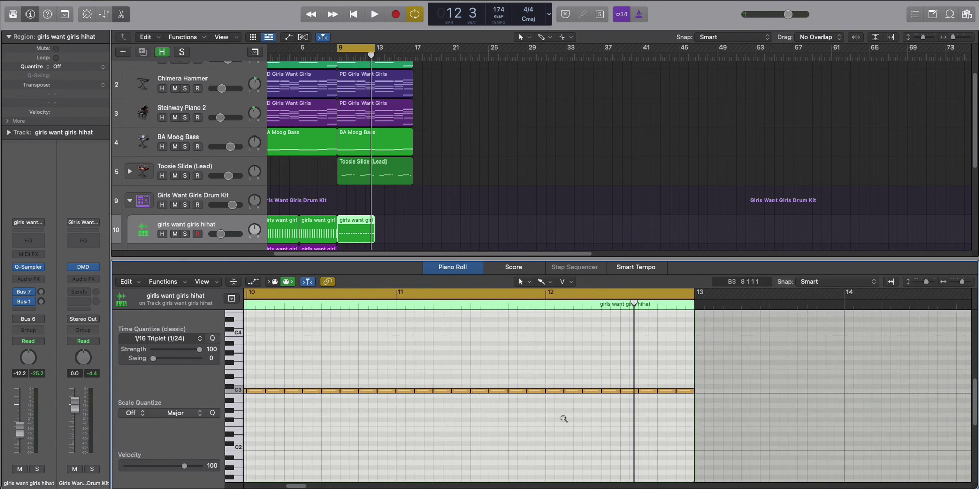
ctrl+alt+click(563, 419)
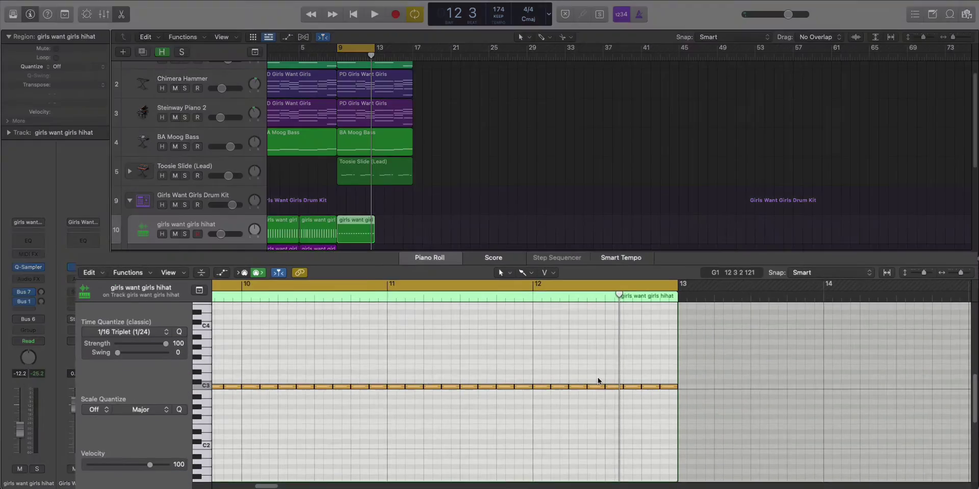
ctrl+alt+click(566, 371)
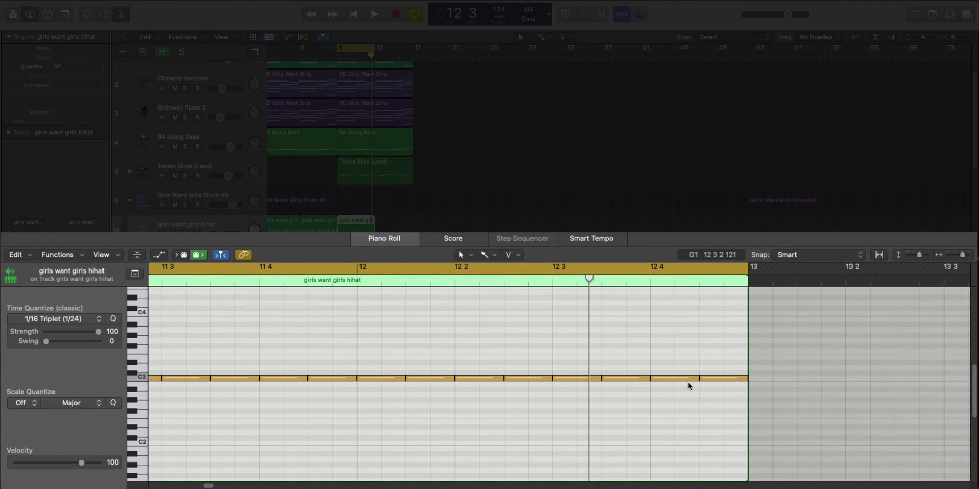
ctrl+alt+click(579, 382)
click(634, 378)
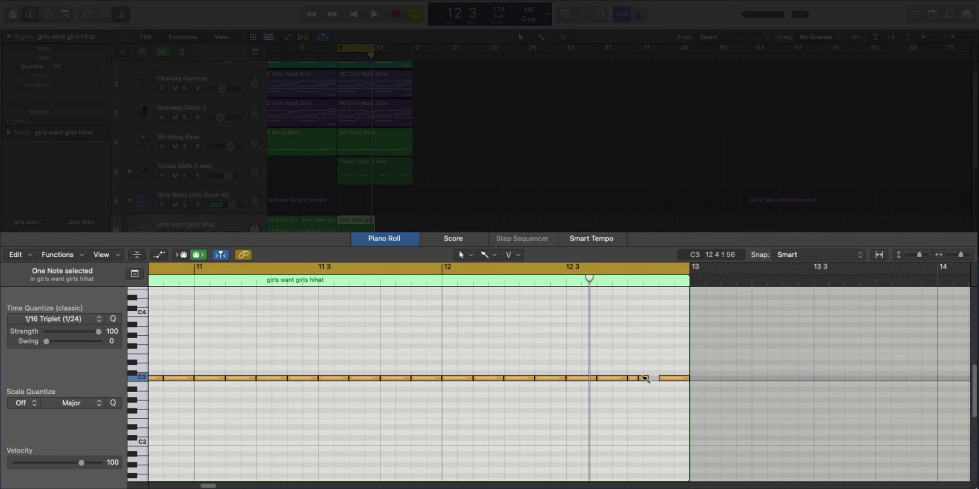
click(620, 365)
Copy the edited hi-hat region to bar 13 and play the arrangement with cycling off and the note editor closed
key(space)
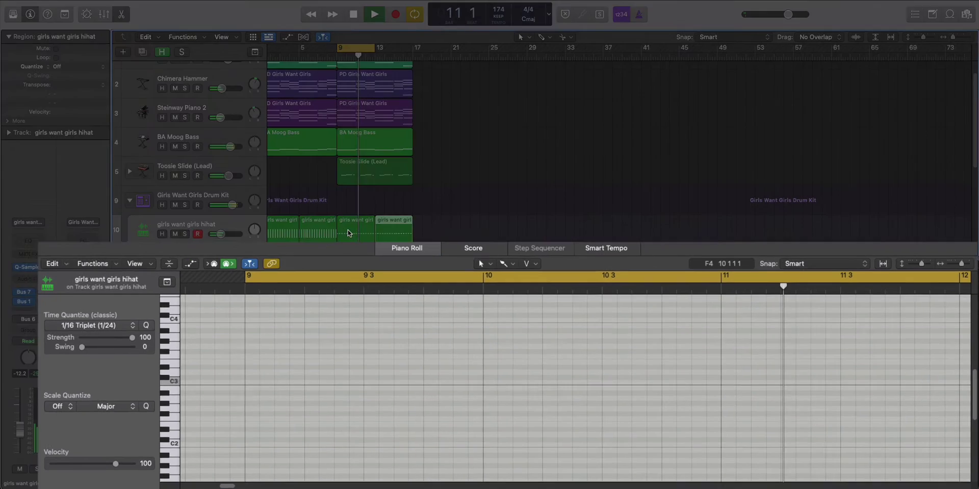
key(x)
key(x)
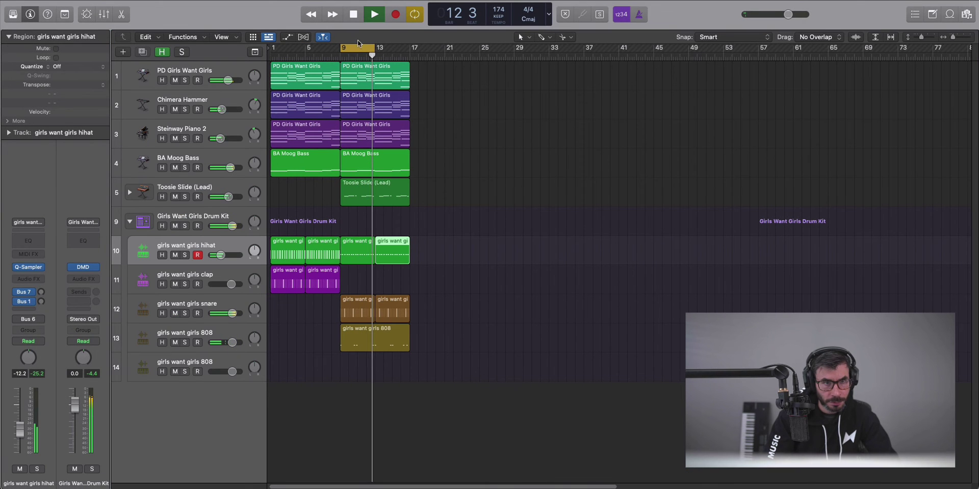
click(364, 50)
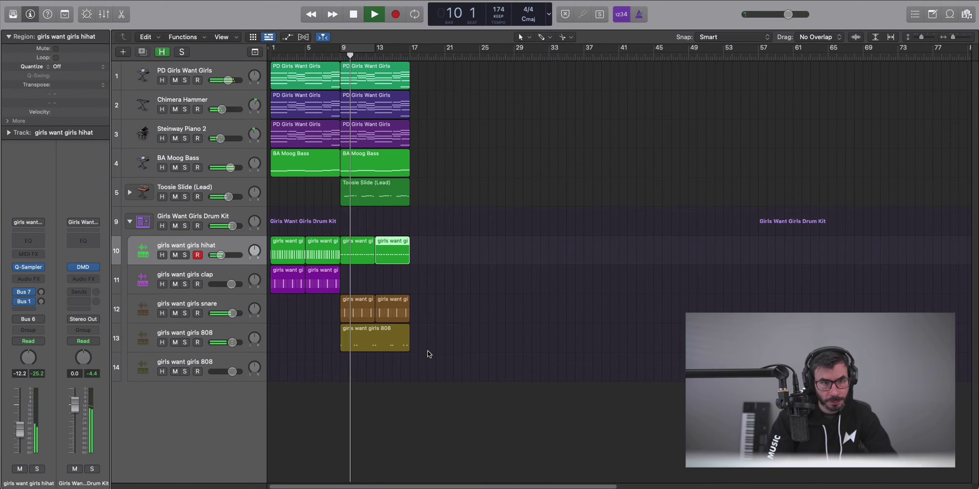
drag(442, 346, 353, 112)
click(399, 133)
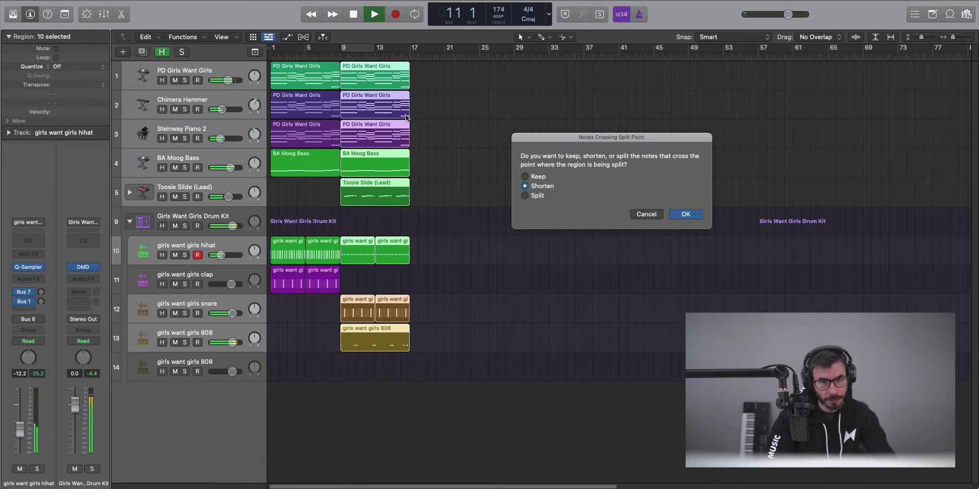
click(652, 215)
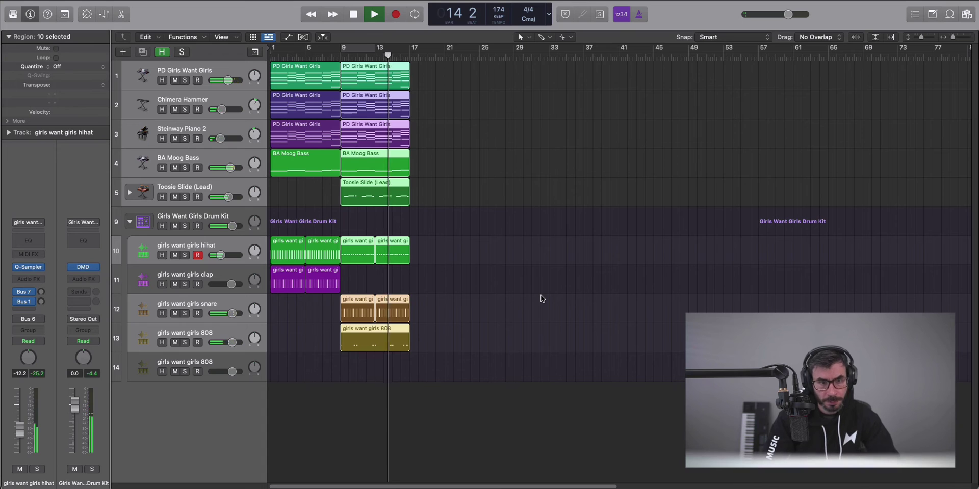
key(space)
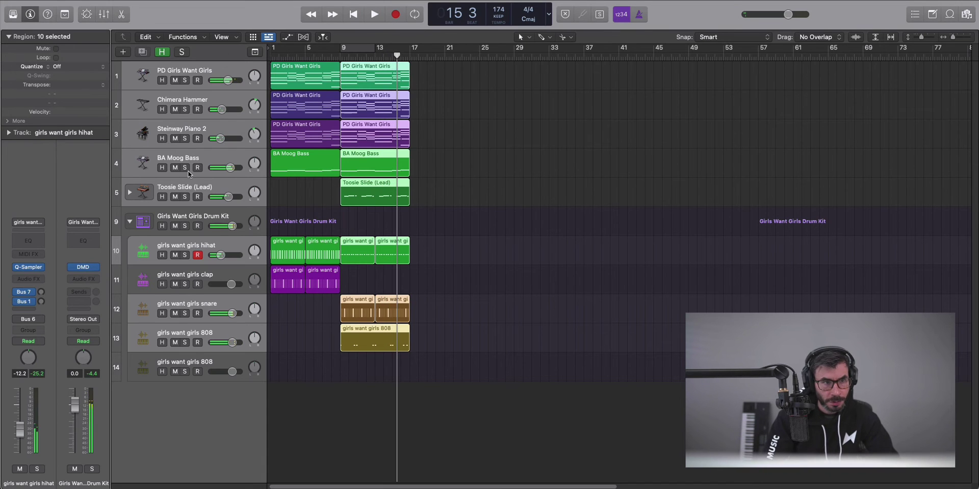
Solo only the BA Moog Bass track, turn cycling of bars 9 to 13 back on and play it briefly
click(187, 169)
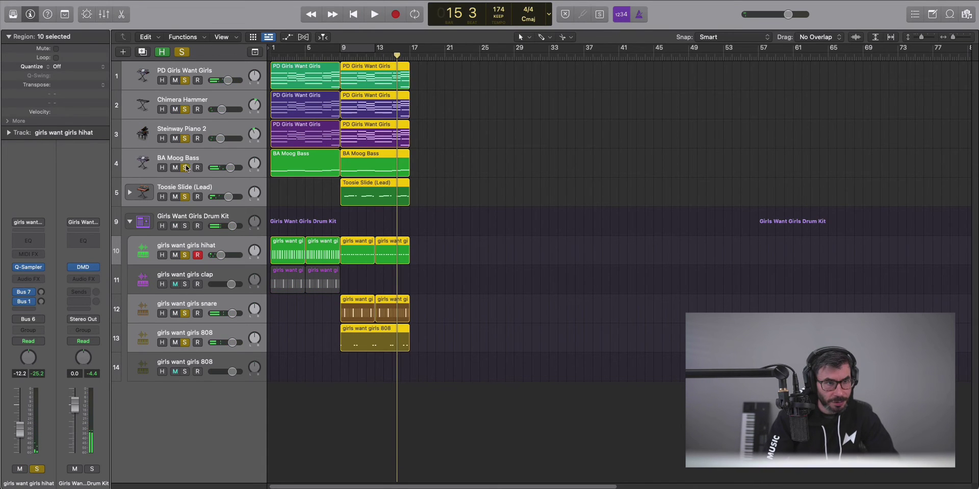
click(187, 172)
click(362, 51)
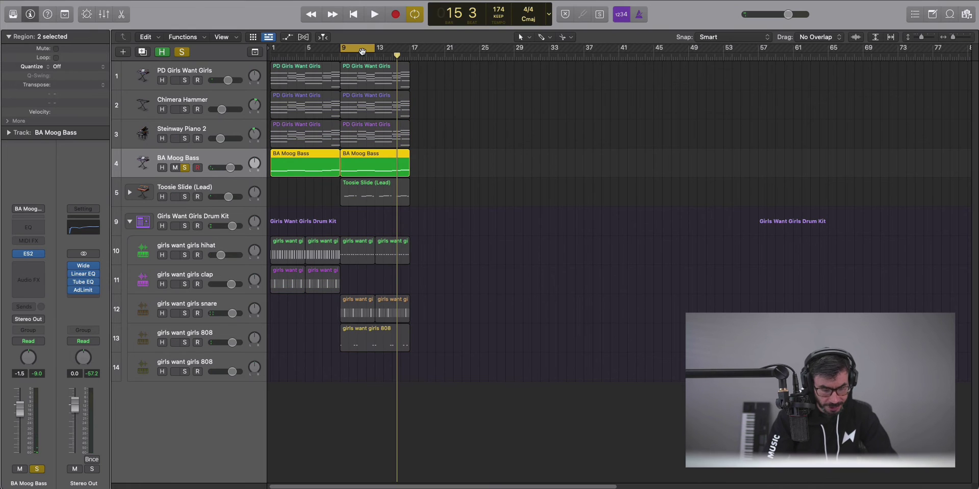
key(space)
key(space)
Add a Channel EQ to the BA Moog Bass track with a 48 dB/Oct low cut at 107 Hz
click(21, 227)
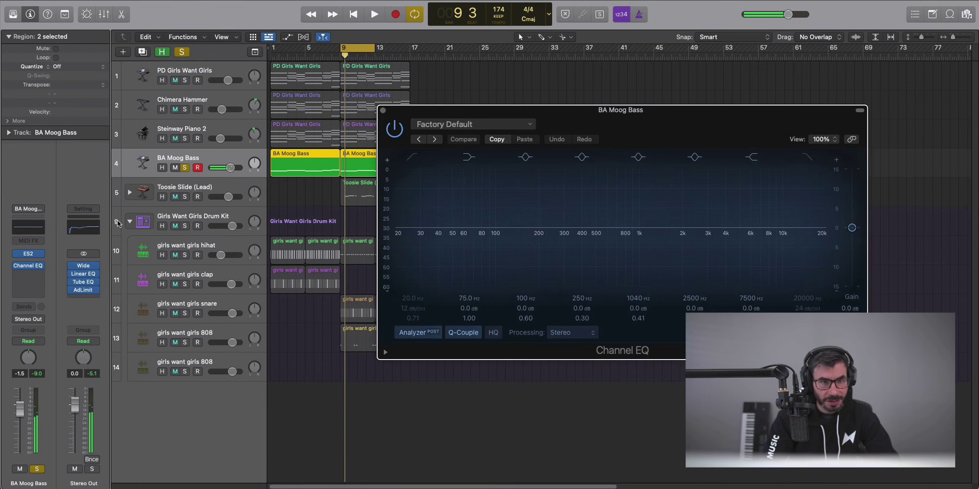
click(418, 159)
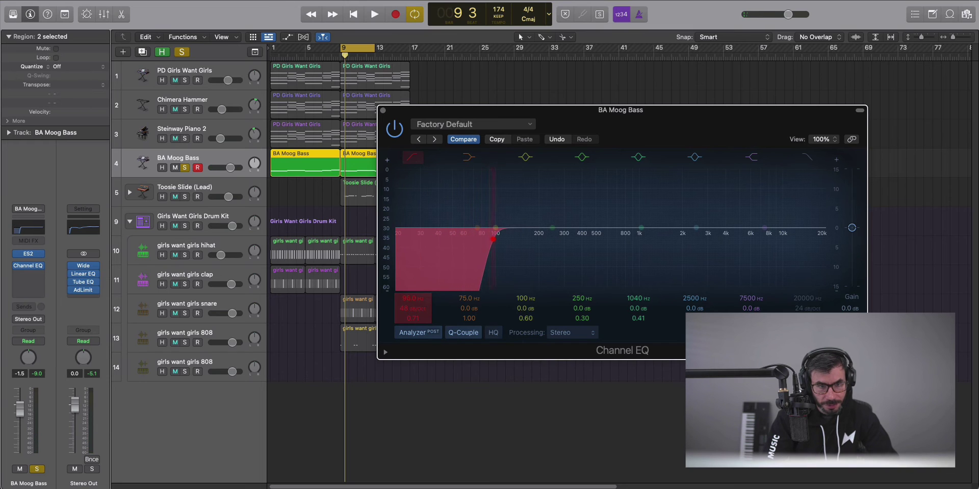
key(space)
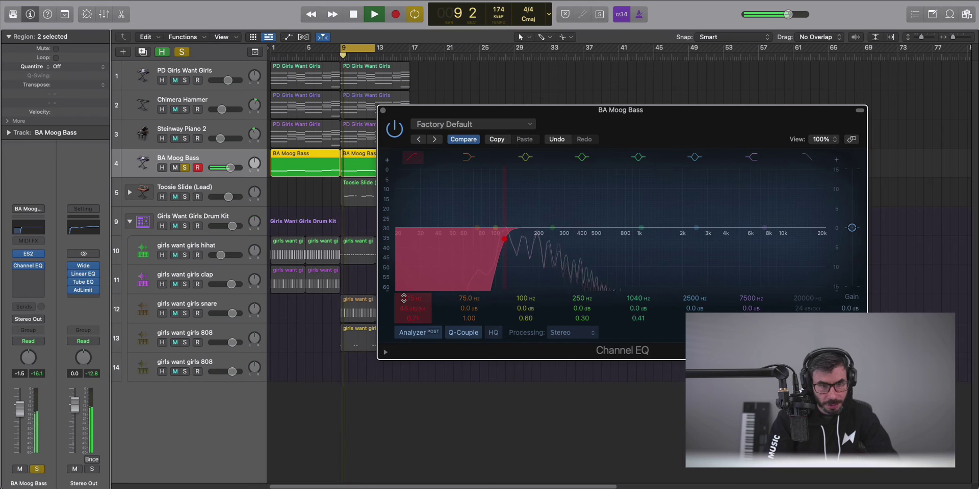
drag(417, 298, 417, 296)
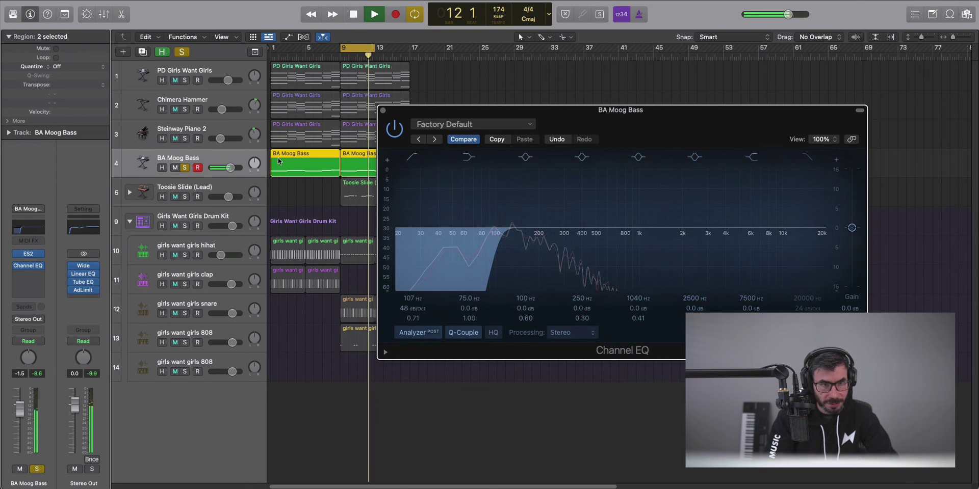
click(383, 111)
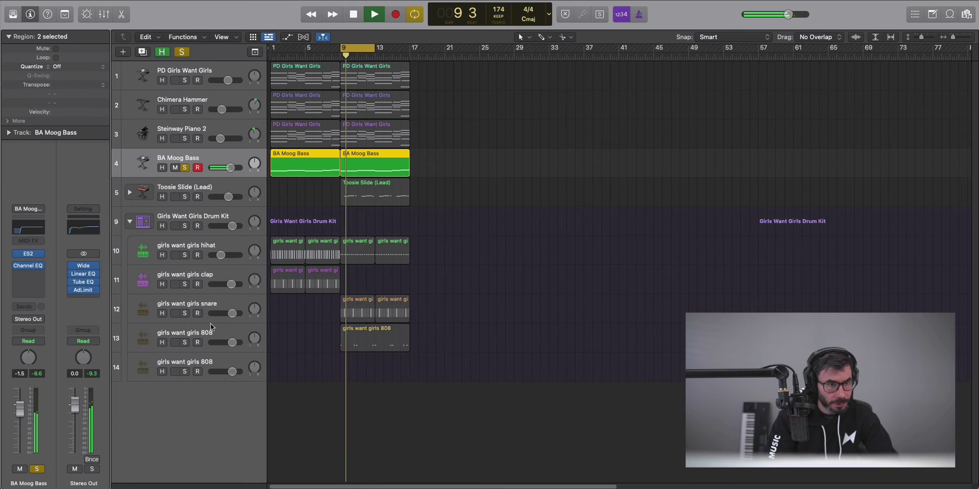
Audition the 808 soloed together with the Moog bass, clear the solos and listen to the full mix
click(185, 343)
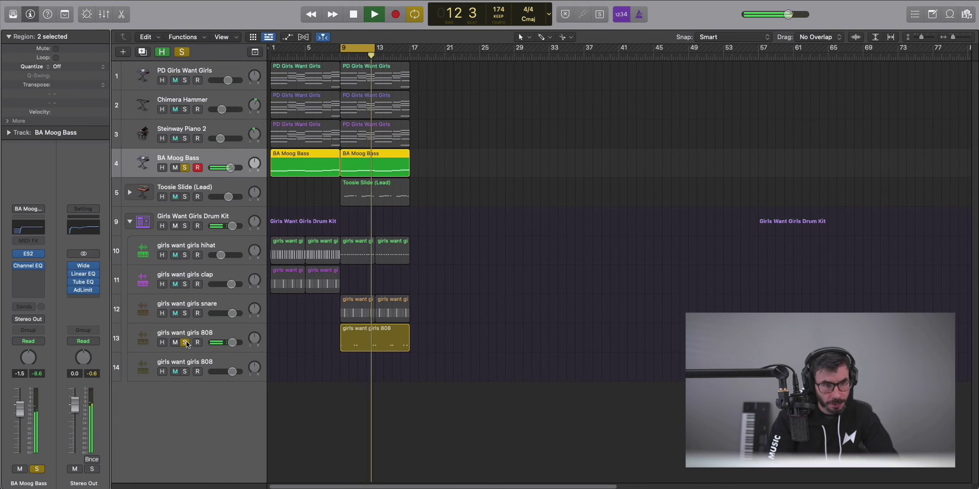
click(185, 342)
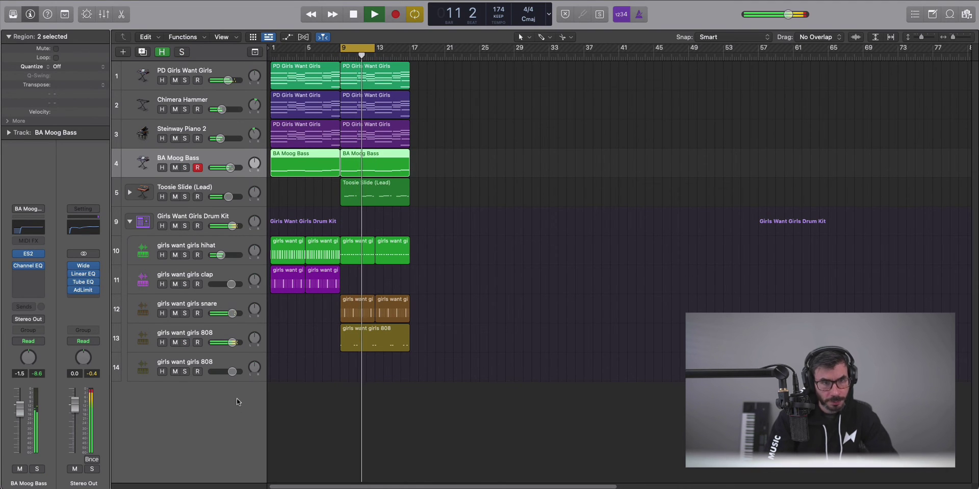
key(space)
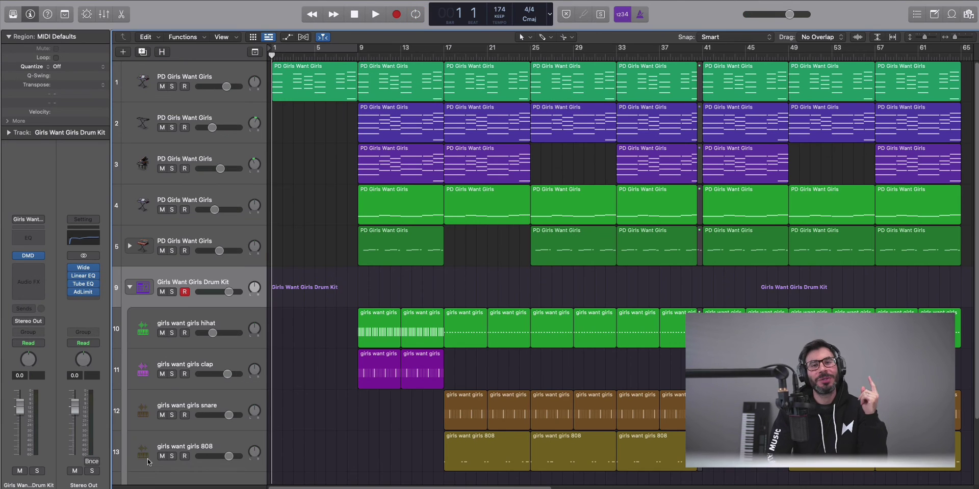
Play the full arrangement from bar 1 through the end at bar 65, stop it and deselect the first track's regions
click(204, 77)
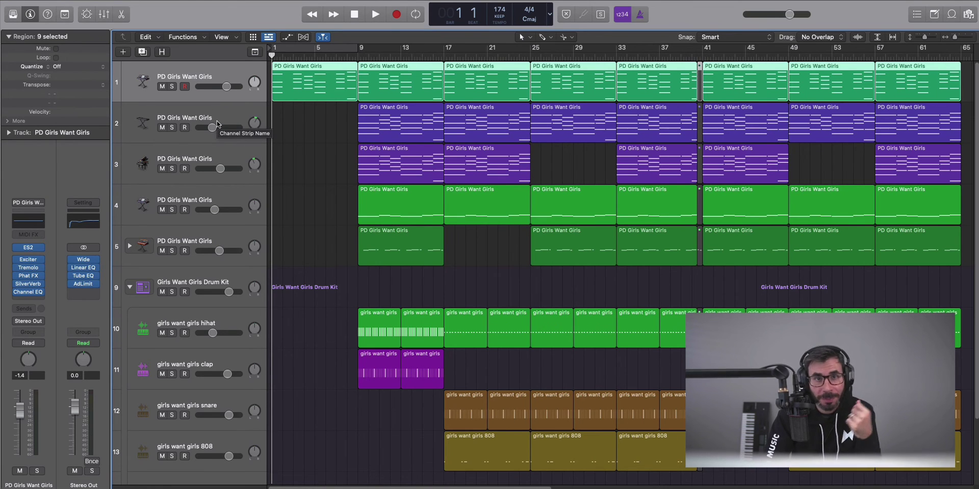
key(space)
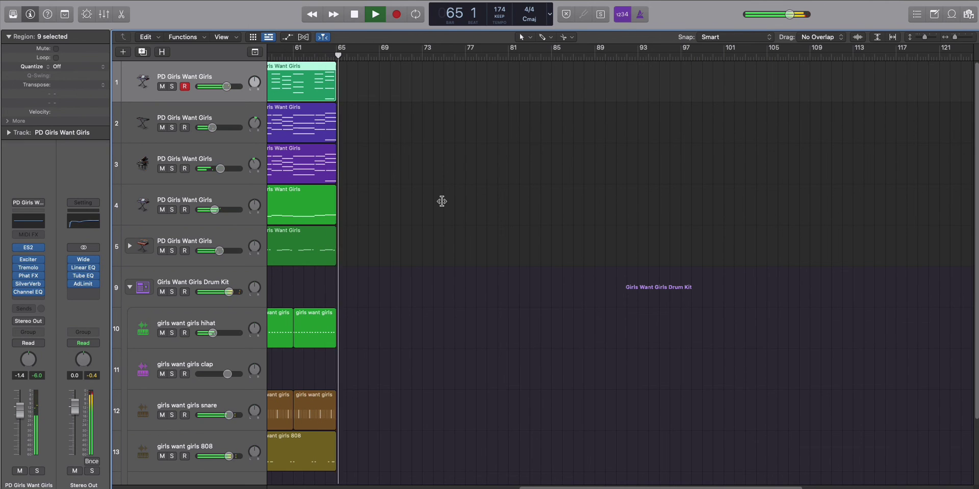
key(space)
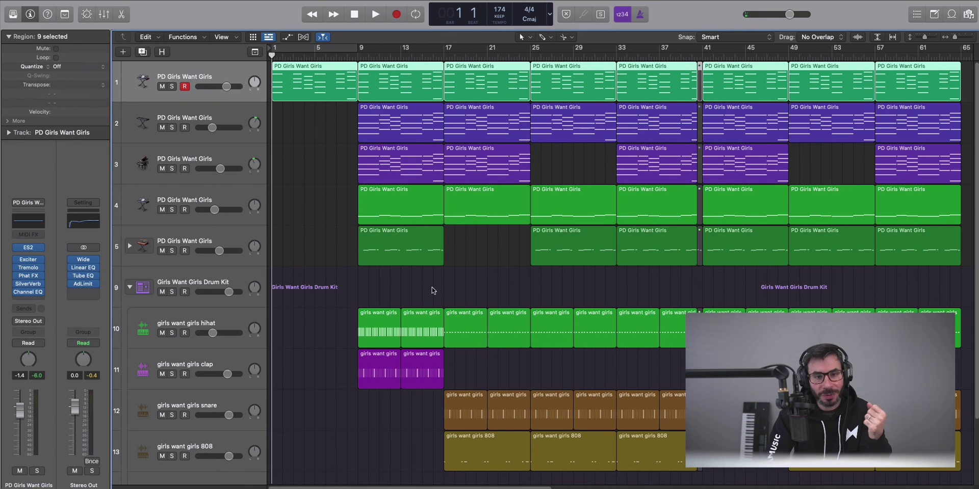
click(479, 266)
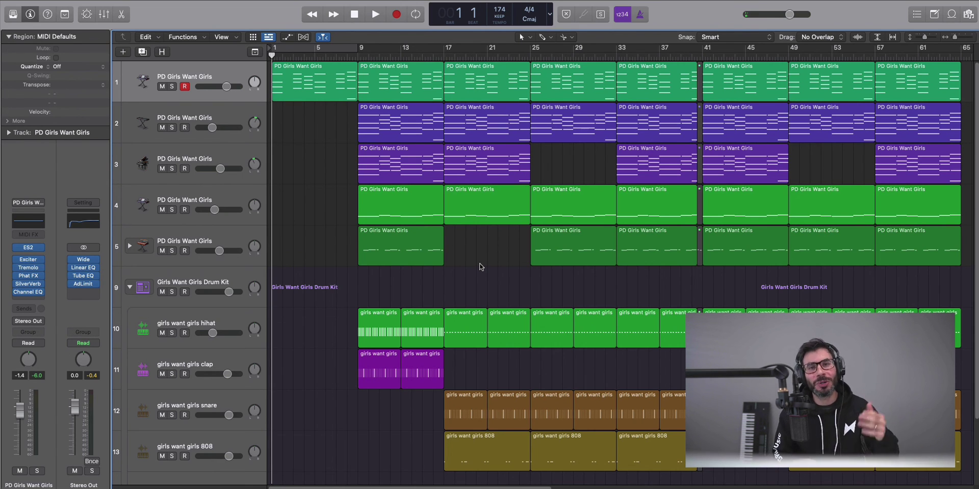